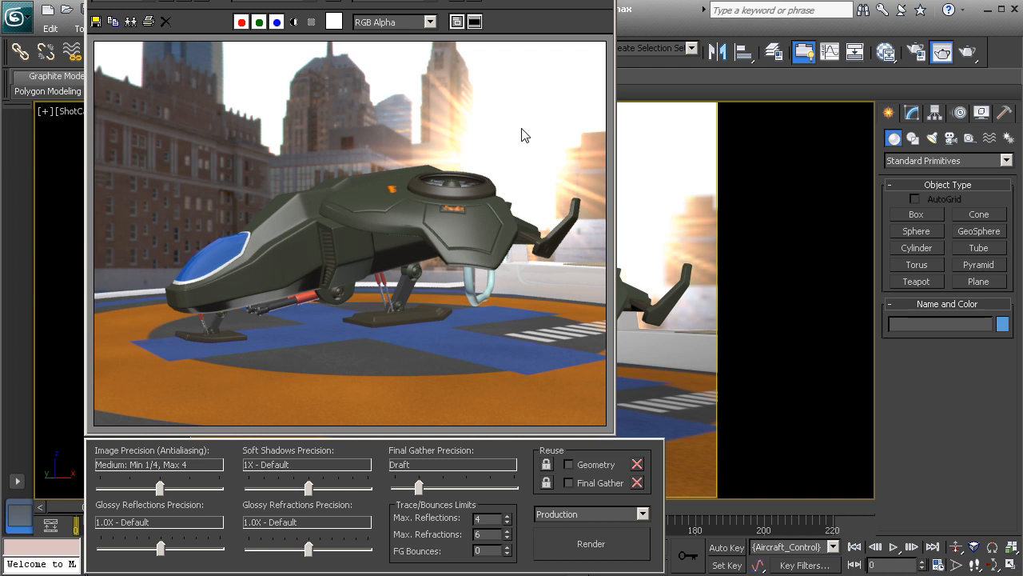
Close the rendered image and change the viewport layout to four views showing Top, Front, Left and Perspective.
click(599, 1)
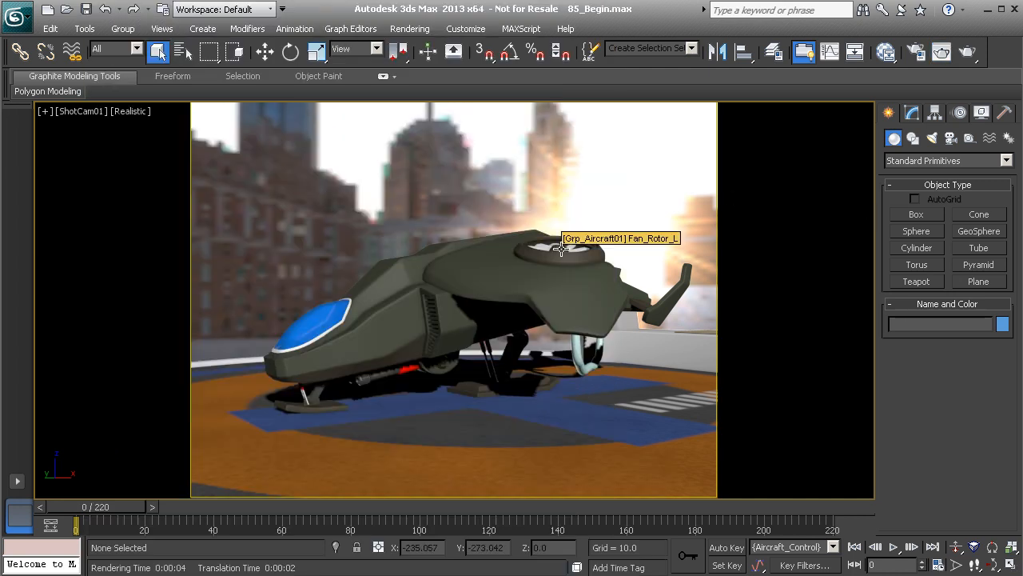
key(alt+w)
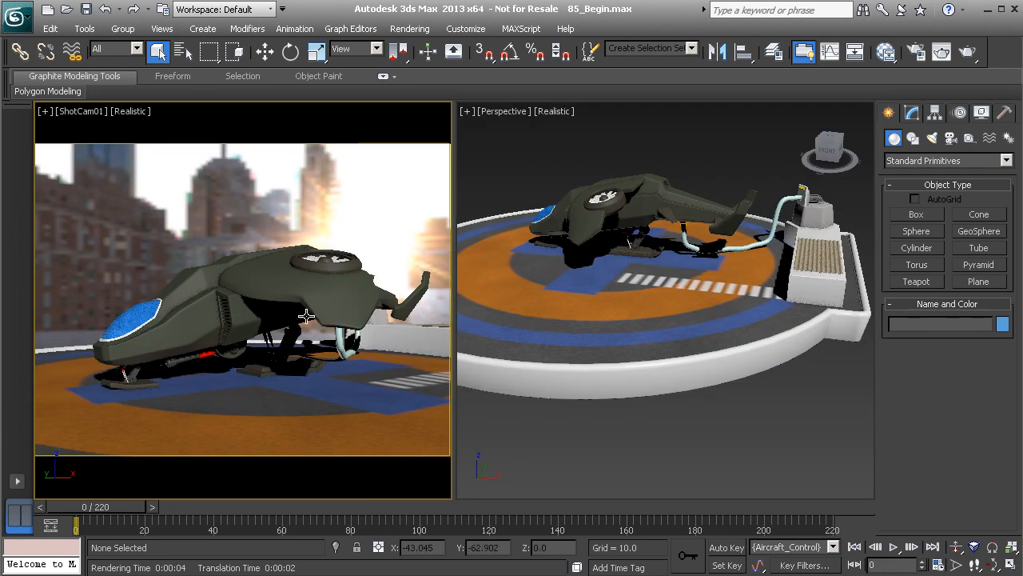
click(18, 482)
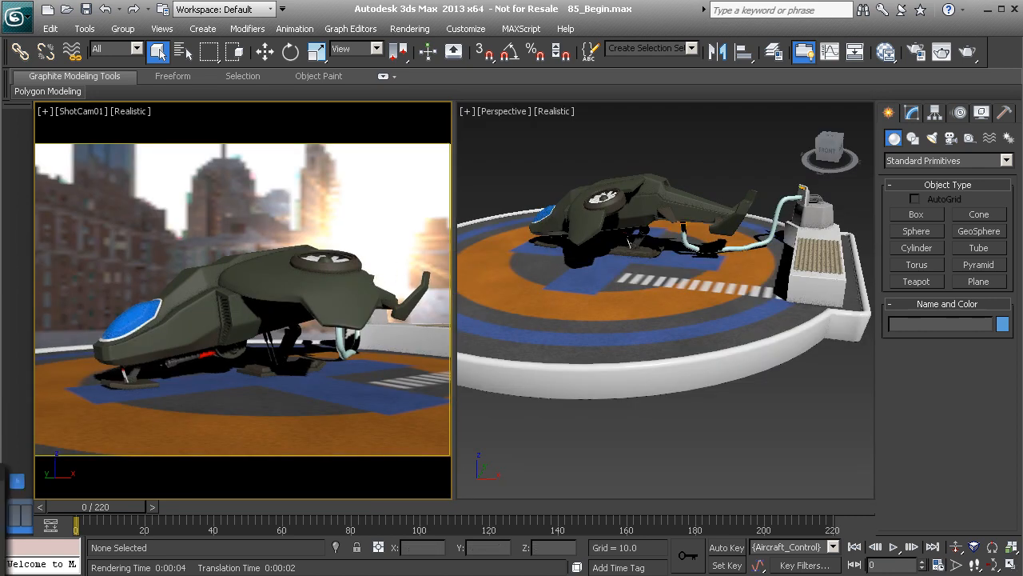
click(2, 512)
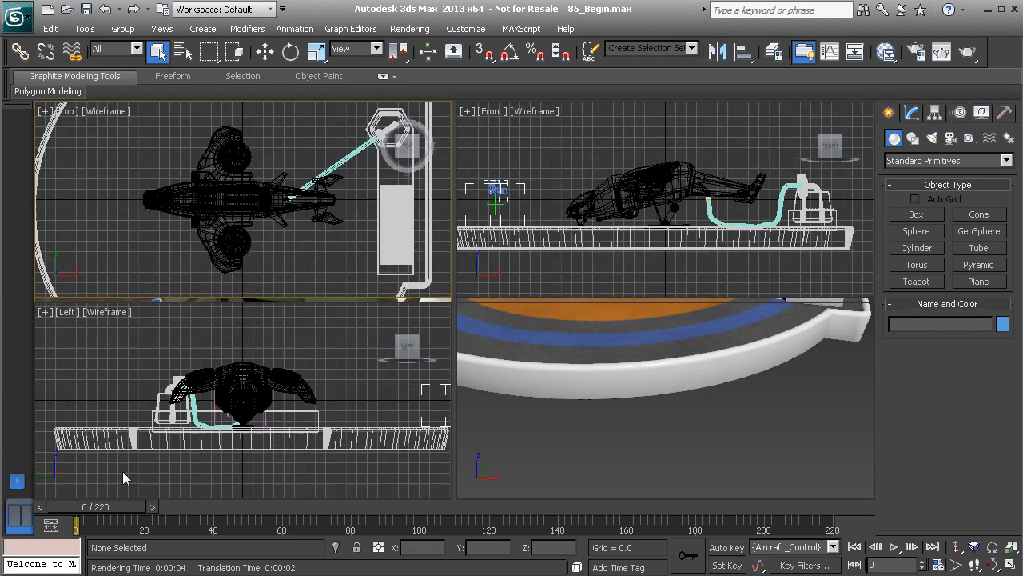
Create a Standard Skylight in the Top view, just in front of the aircraft's nose.
scroll(263, 200, down, 4)
middle_drag(268, 200, 289, 227)
click(933, 140)
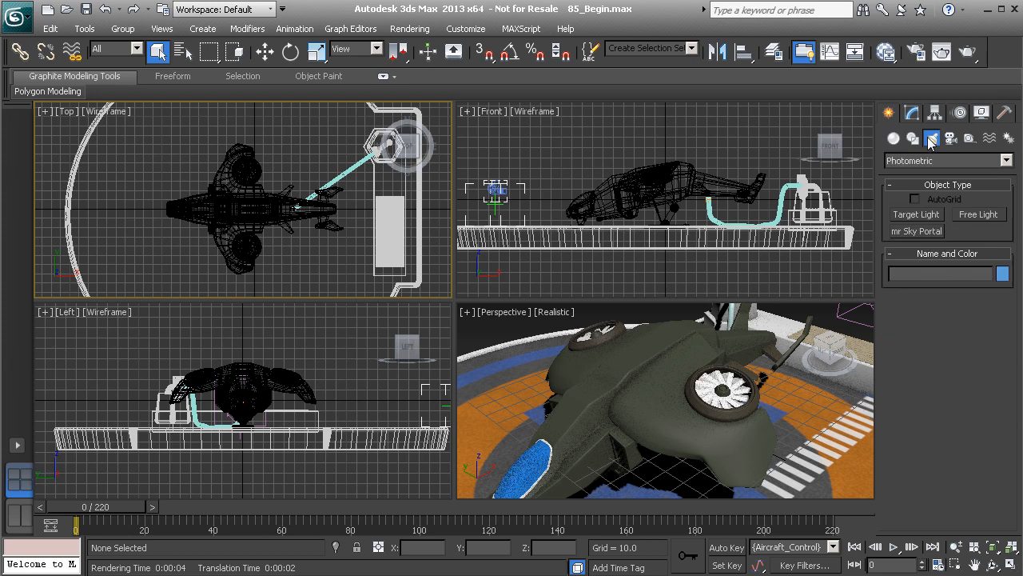
click(946, 163)
click(943, 175)
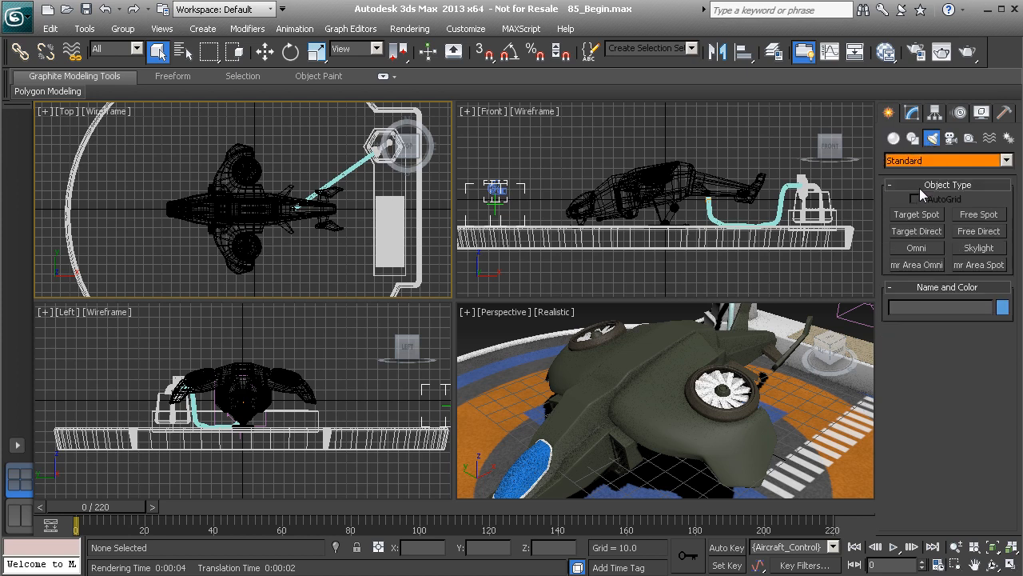
click(979, 247)
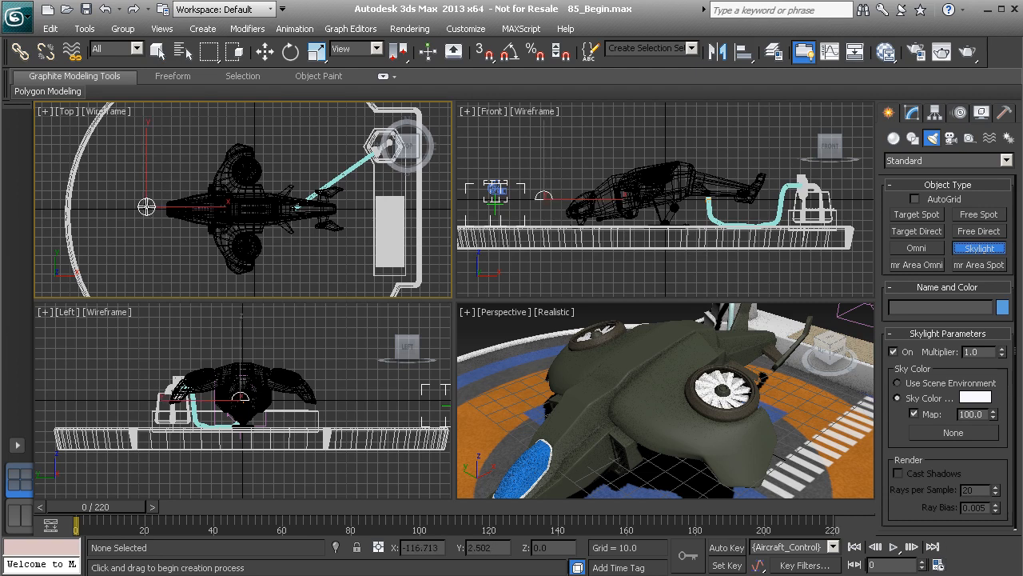
click(148, 207)
middle_drag(172, 240, 178, 237)
right_click(177, 231)
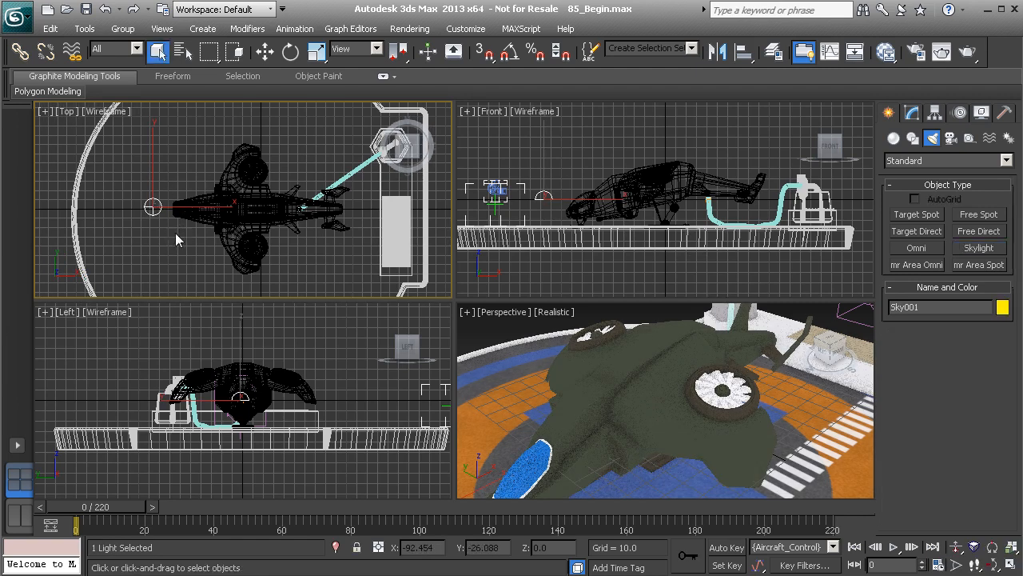
middle_drag(169, 220, 180, 223)
scroll(207, 213, up, 4)
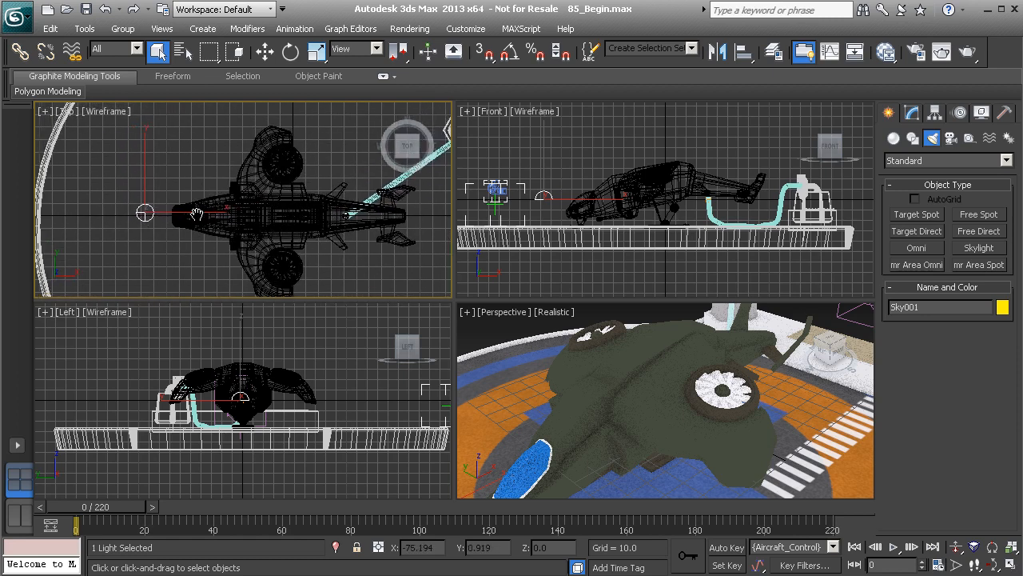
right_click(159, 230)
click(159, 222)
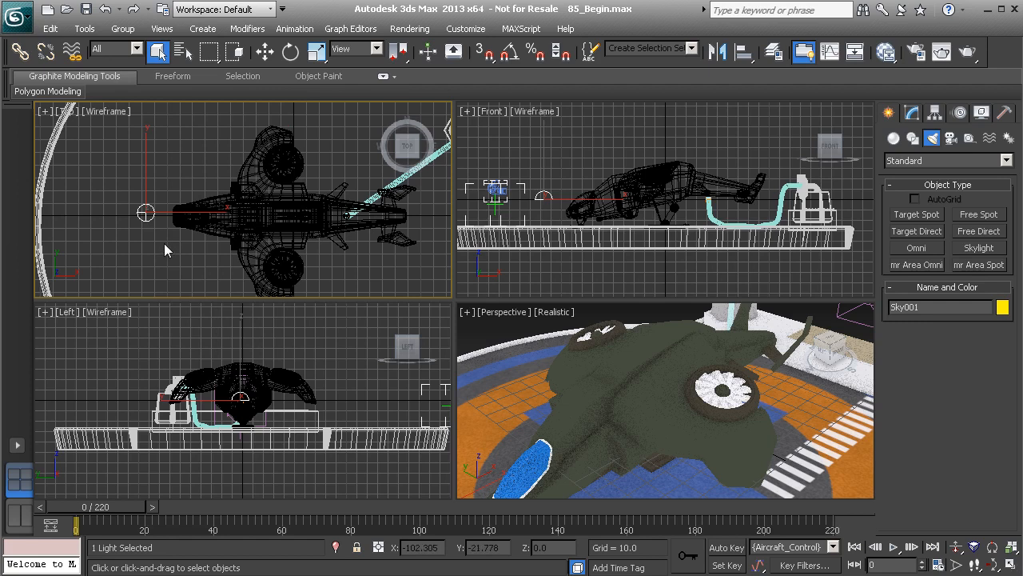
middle_drag(207, 202, 214, 203)
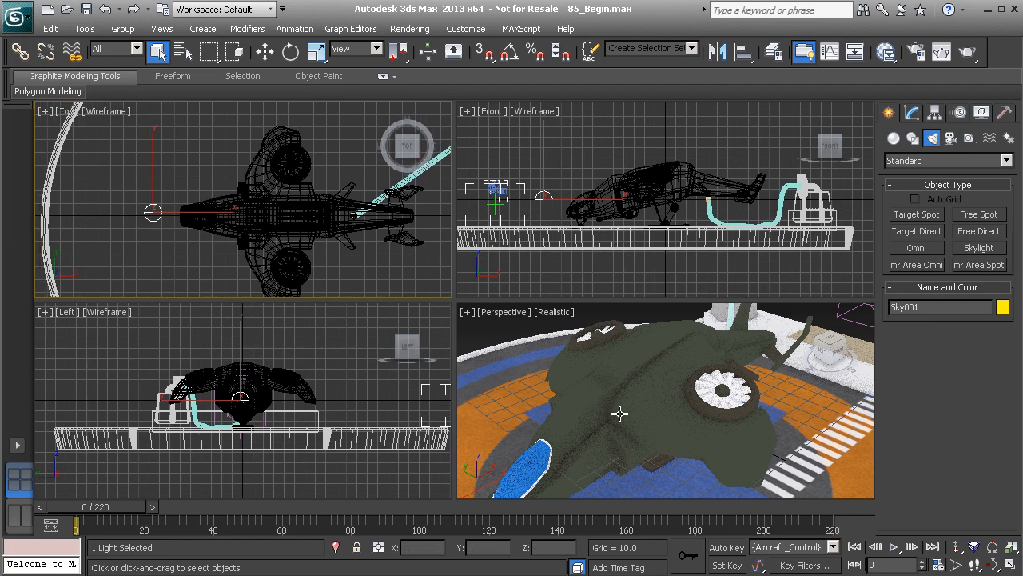
Open the new skylight's parameters for editing, leaving the light switched on.
click(913, 114)
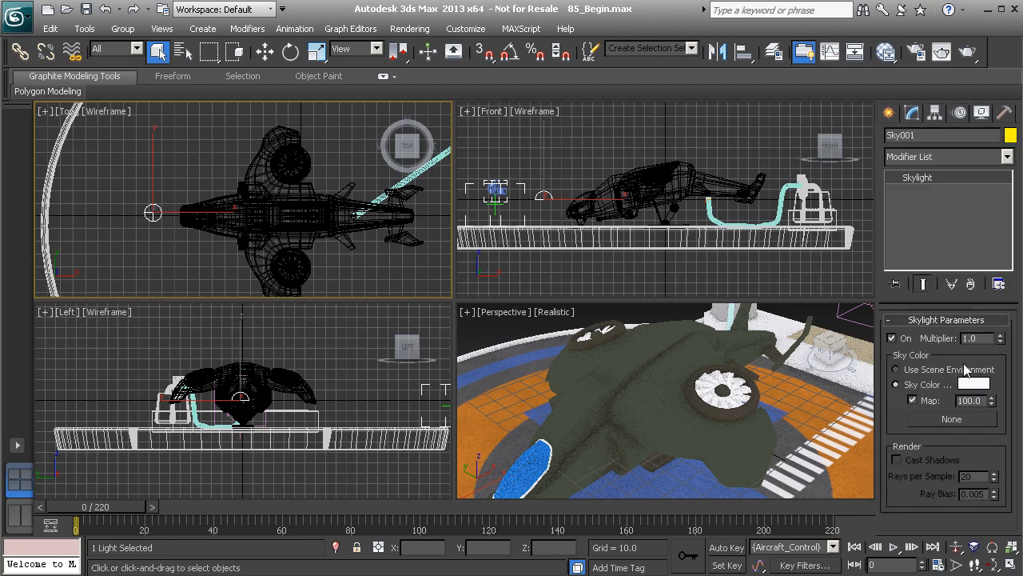
click(908, 340)
click(909, 340)
Switch the Perspective viewport to the ShotCam01 camera and render that view with the skylight.
middle_drag(653, 383, 665, 365)
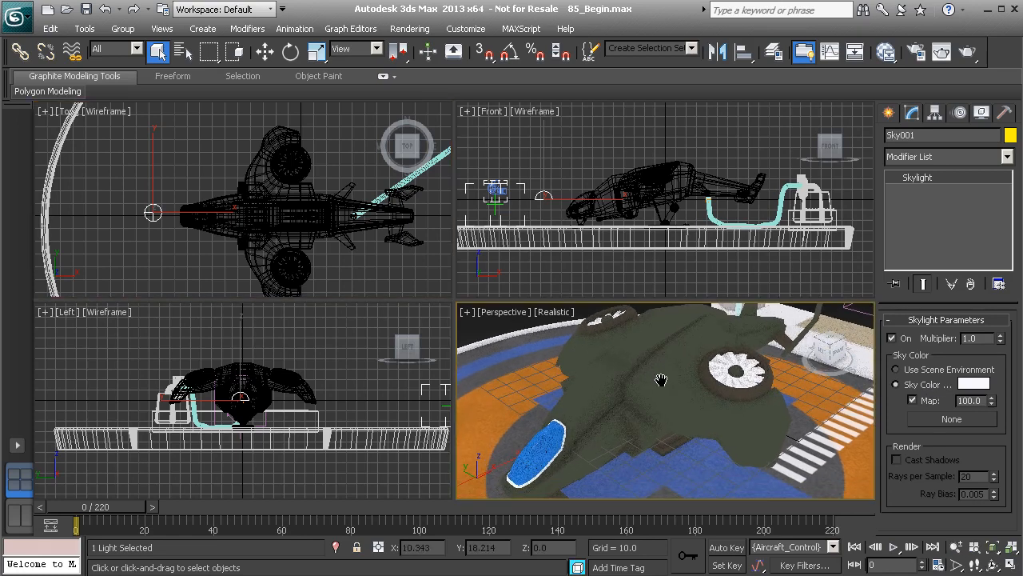
key(c)
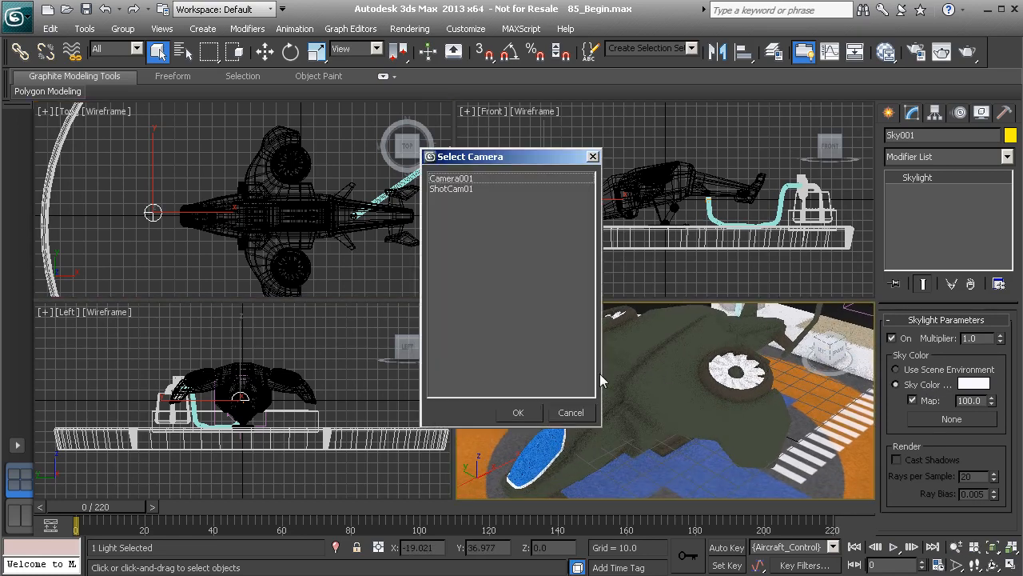
double_click(461, 179)
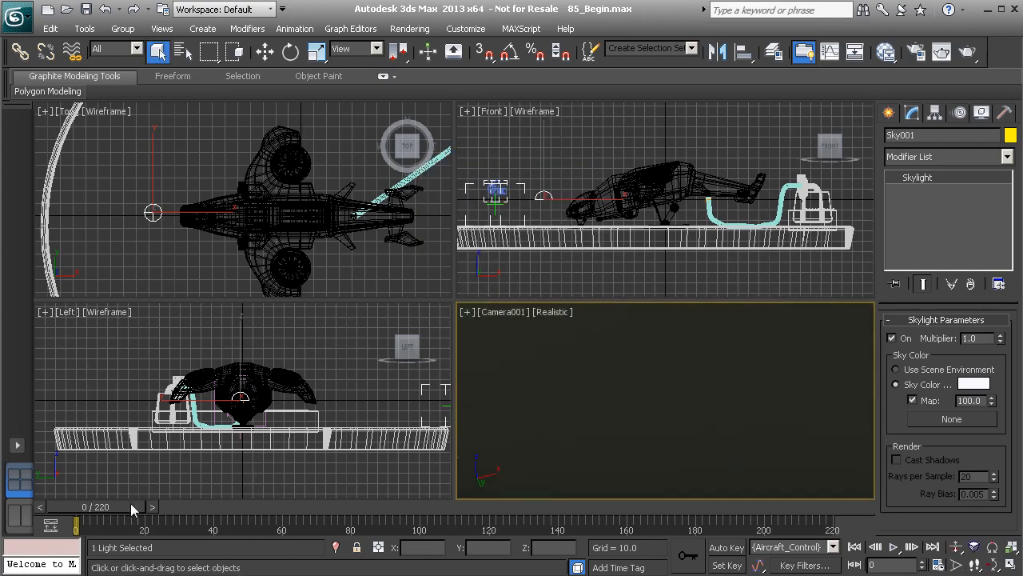
key(c)
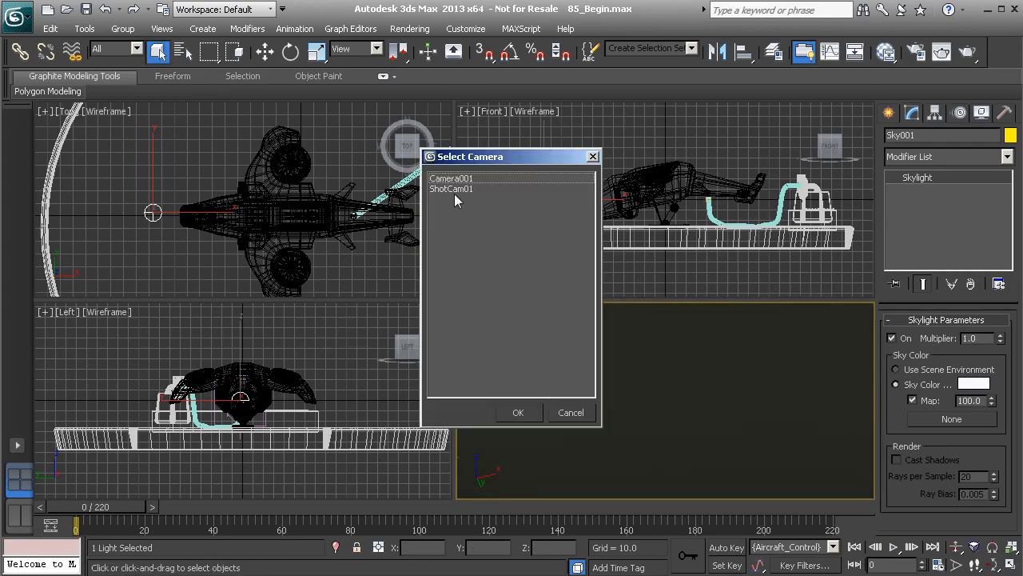
double_click(451, 189)
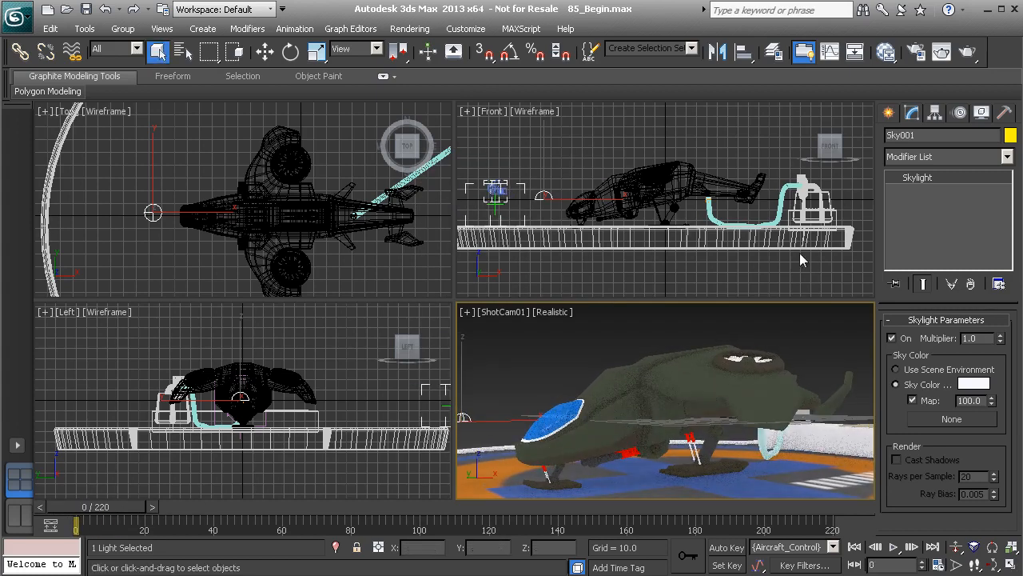
click(968, 51)
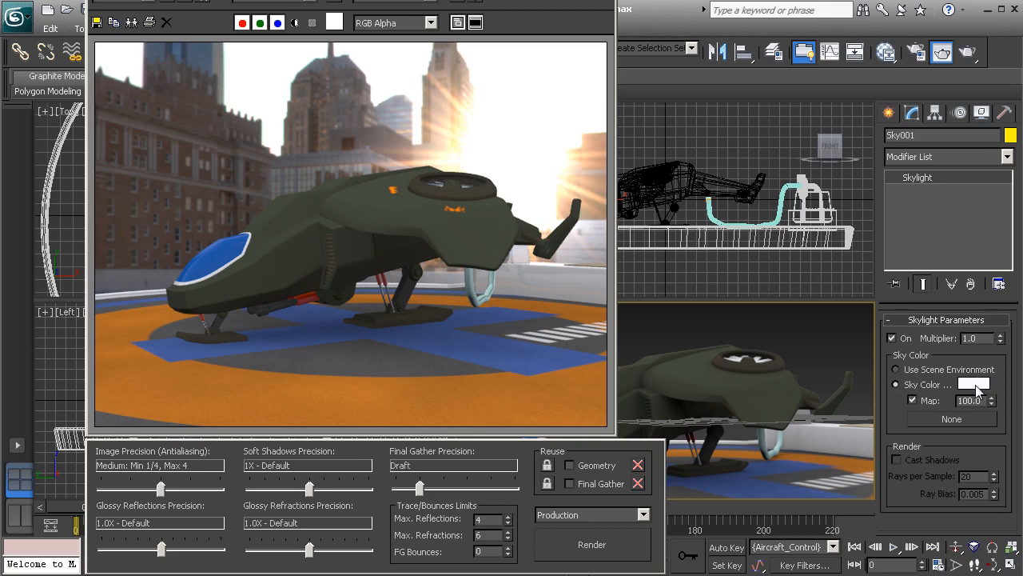
Set the skylight to use the scene environment for its color, set its multiplier to 3, and render again.
click(916, 376)
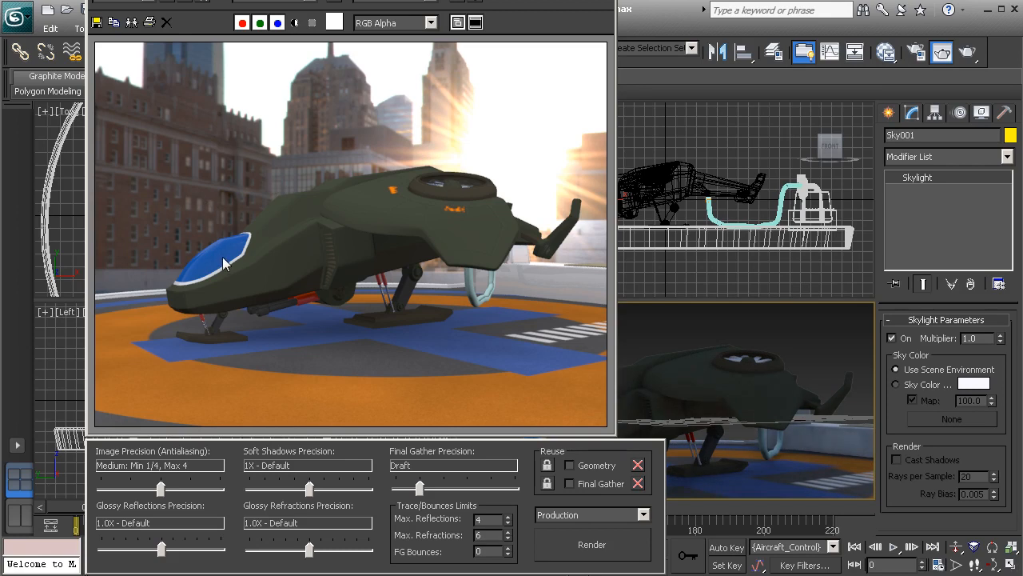
click(595, 545)
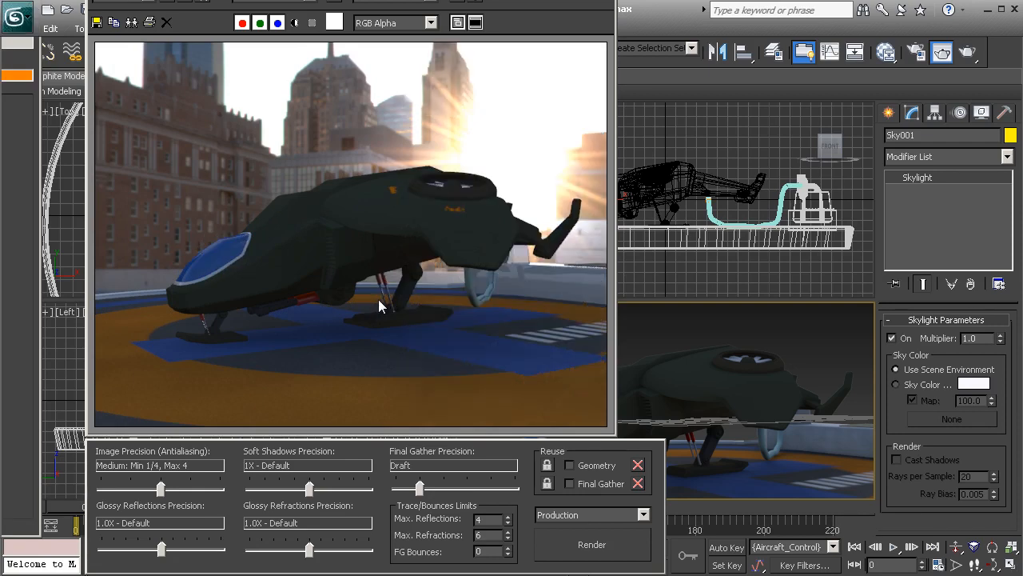
double_click(972, 338)
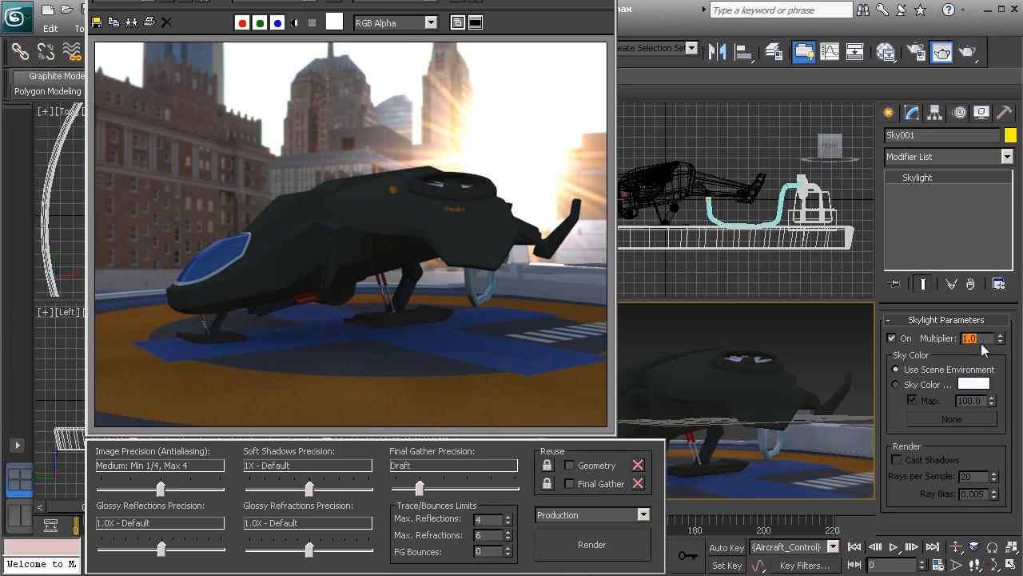
text(3)
key(Return)
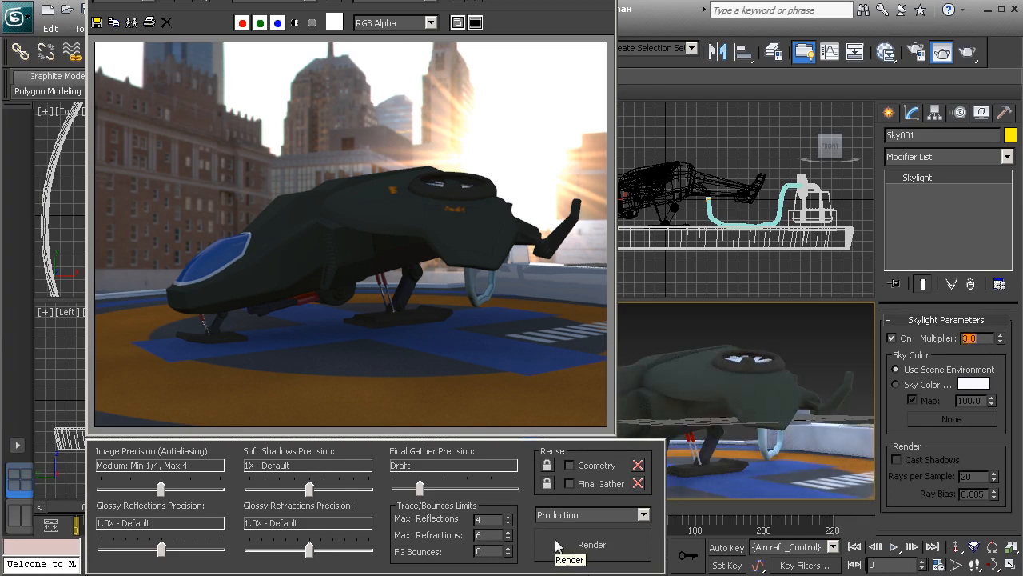
click(560, 542)
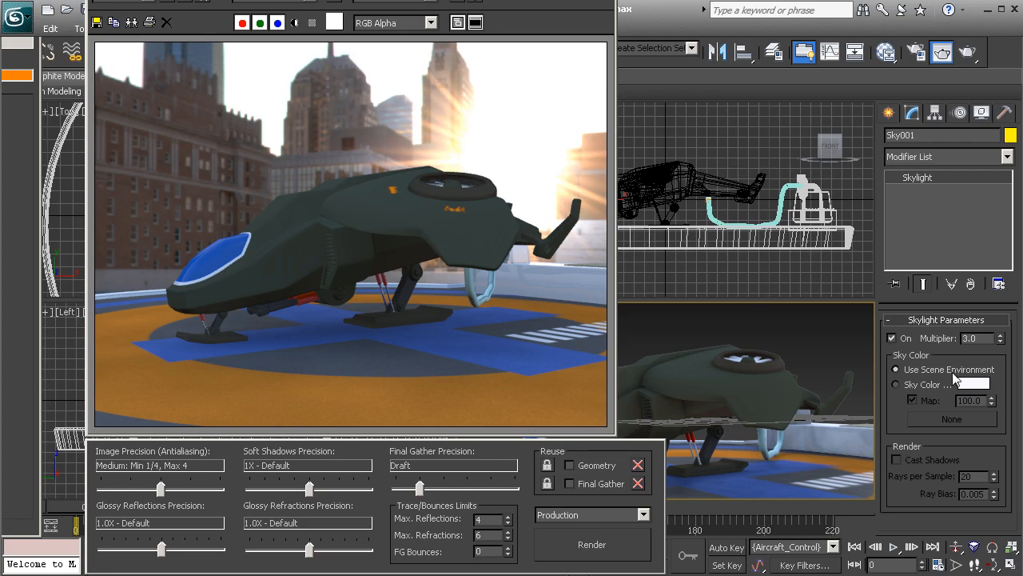
Set the skylight's multiplier to 4 and render the camera view again.
double_click(972, 338)
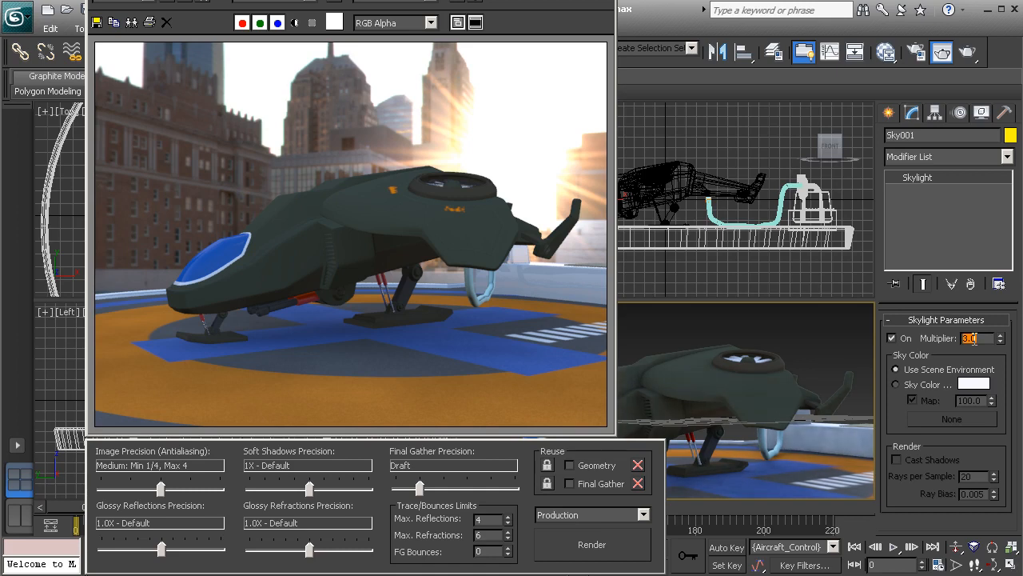
text(4)
key(Return)
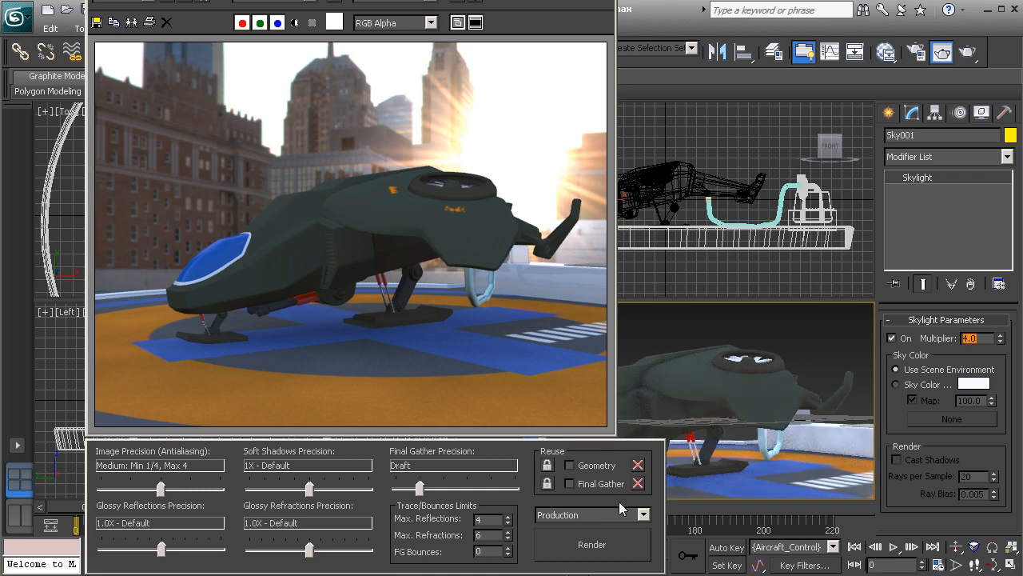
click(581, 549)
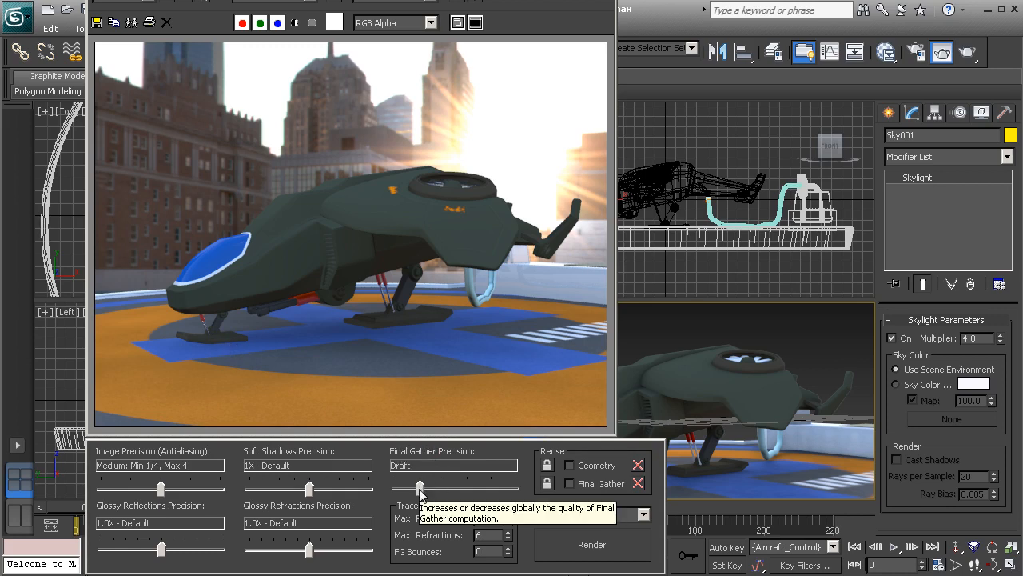
Render once with Final Gather disabled, and once more with Final Gather Precision set back to Draft.
drag(419, 490, 395, 489)
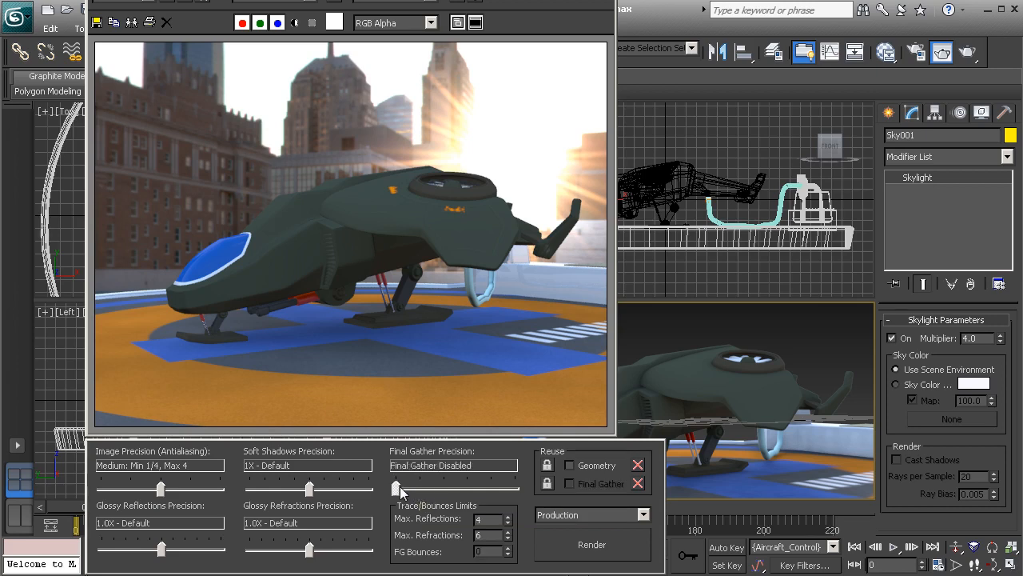
click(621, 552)
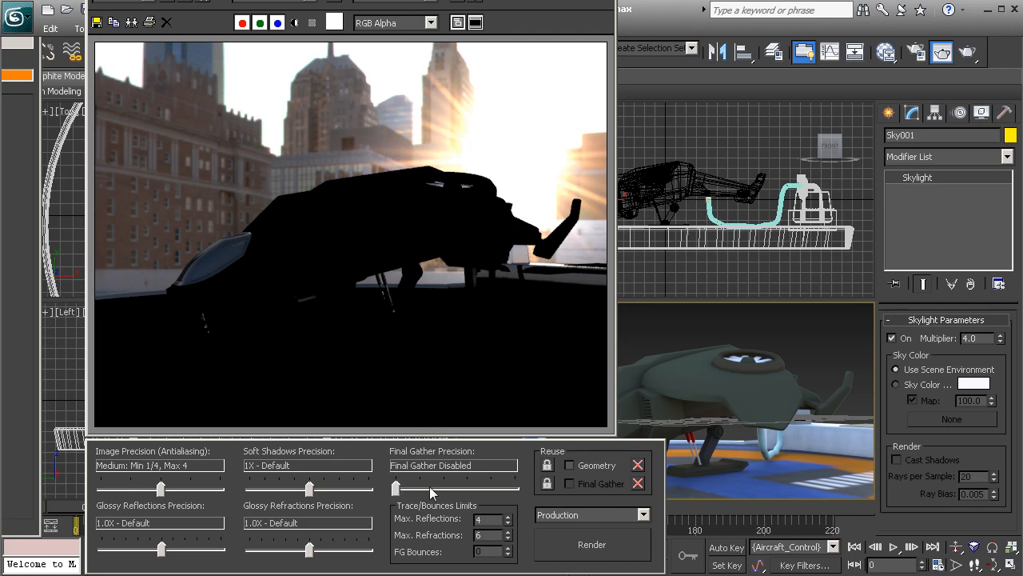
drag(396, 488, 434, 489)
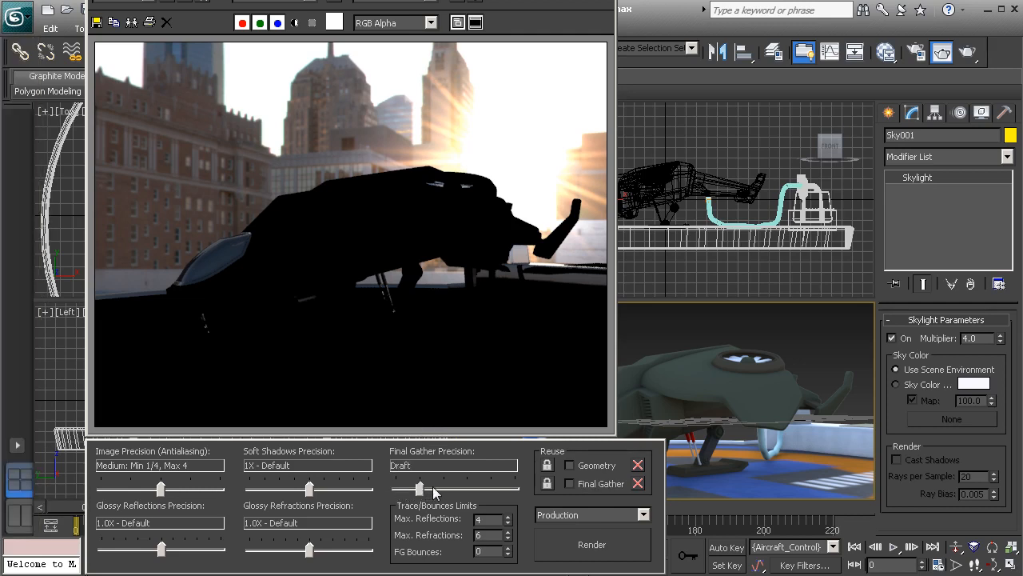
click(584, 551)
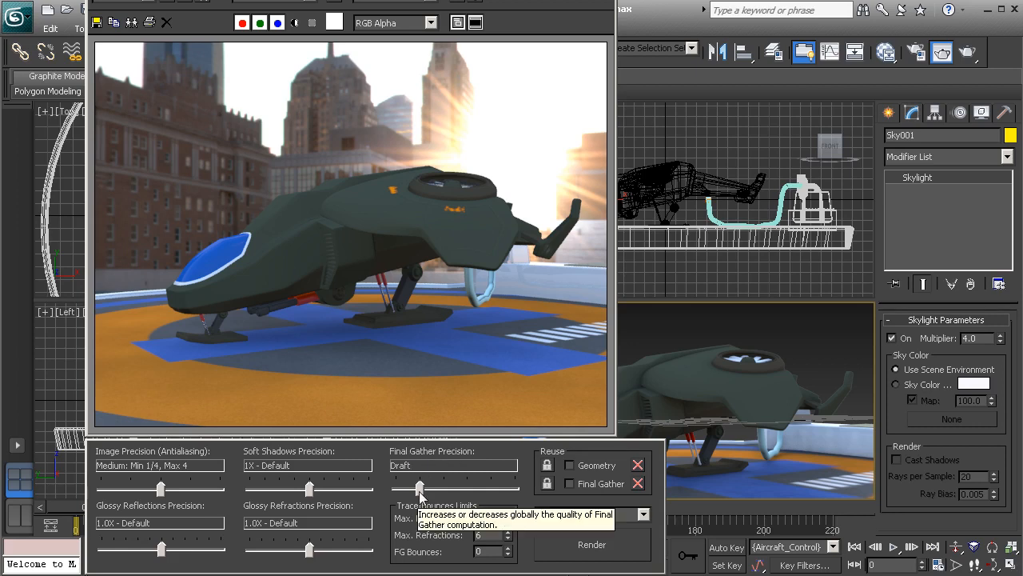
Raise the Final Gather Precision to Medium and render the camera view.
drag(420, 488, 437, 490)
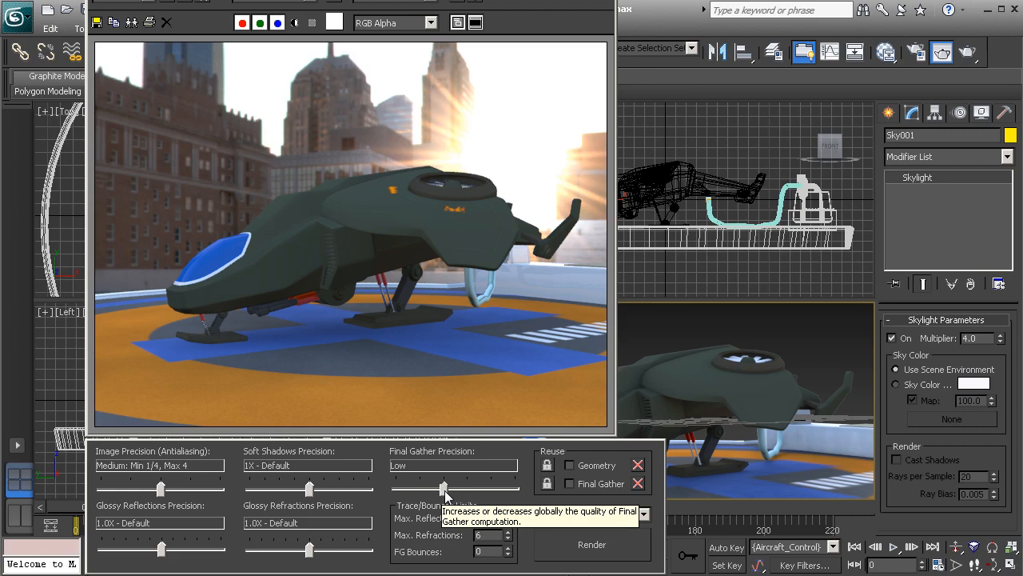
drag(445, 491, 466, 487)
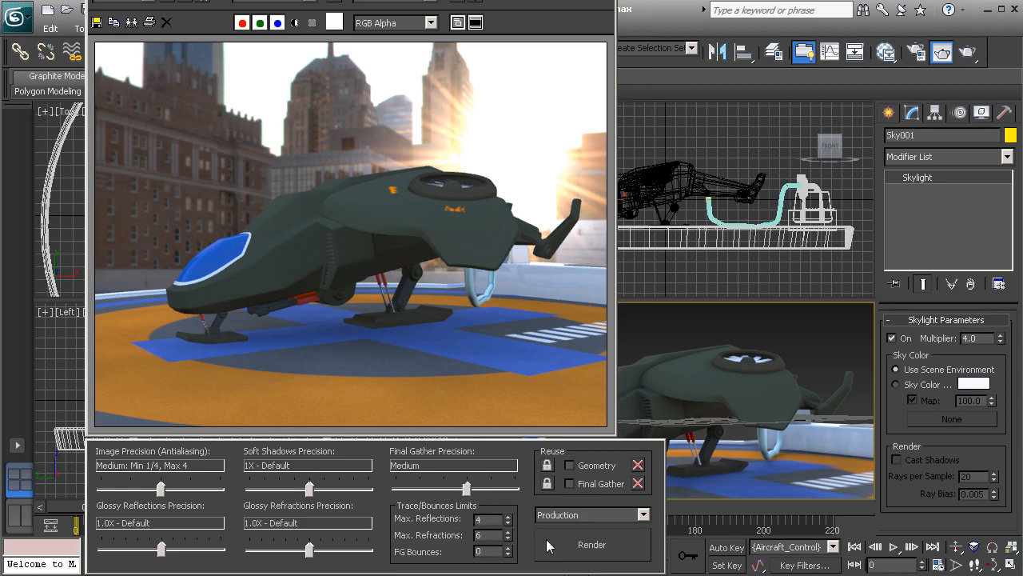
click(591, 544)
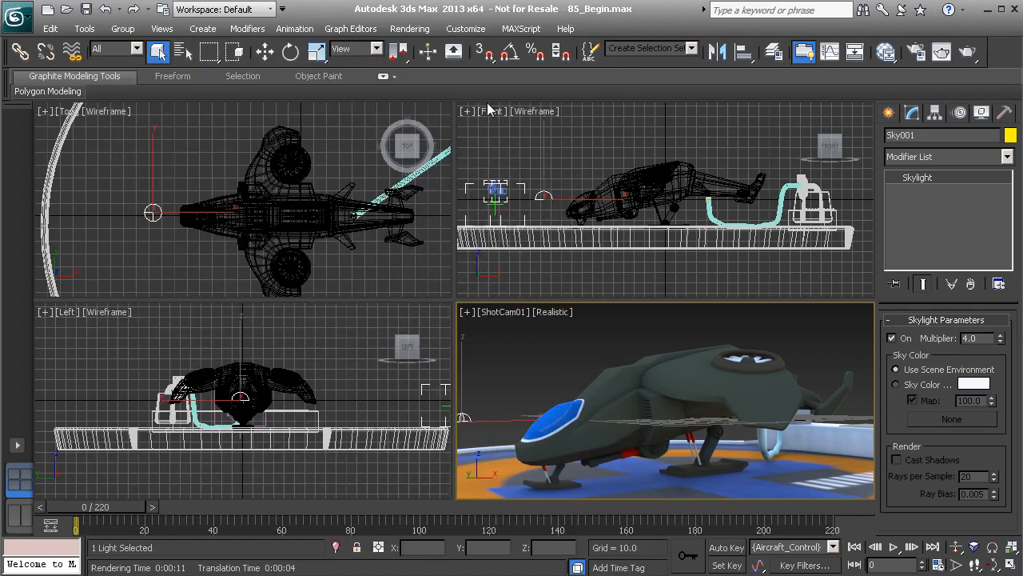
Create a Target Direct light in the Top view, starting beyond the pad's upper-right edge and aimed at the aircraft.
scroll(241, 209, down, 3)
middle_drag(327, 204, 297, 227)
scroll(304, 167, down, 4)
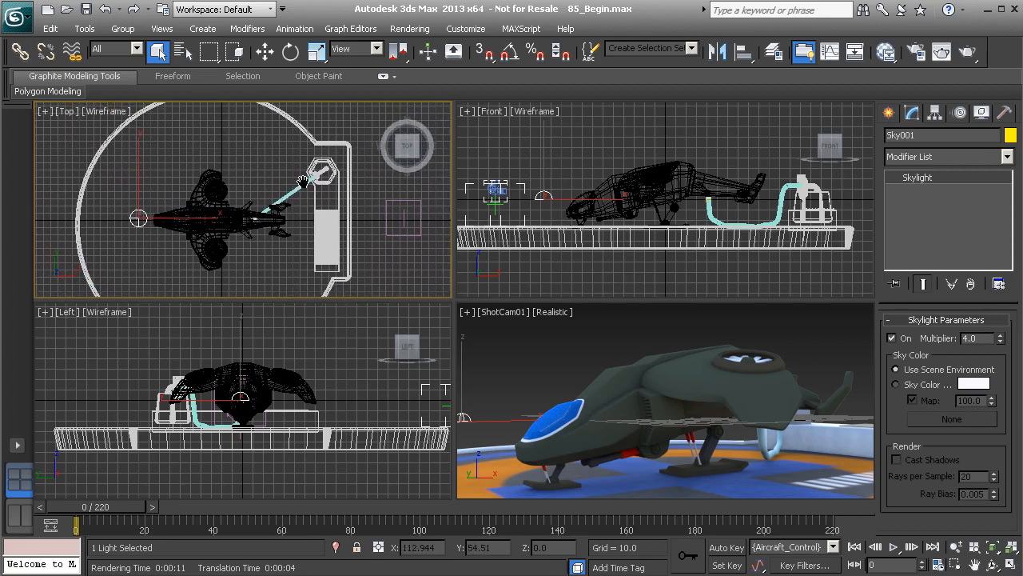
click(890, 112)
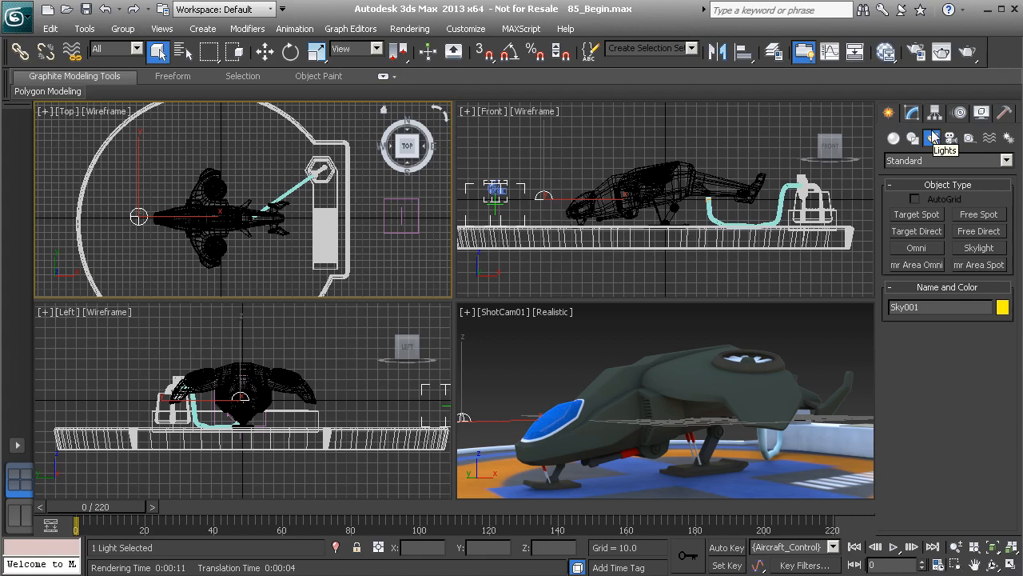
click(926, 235)
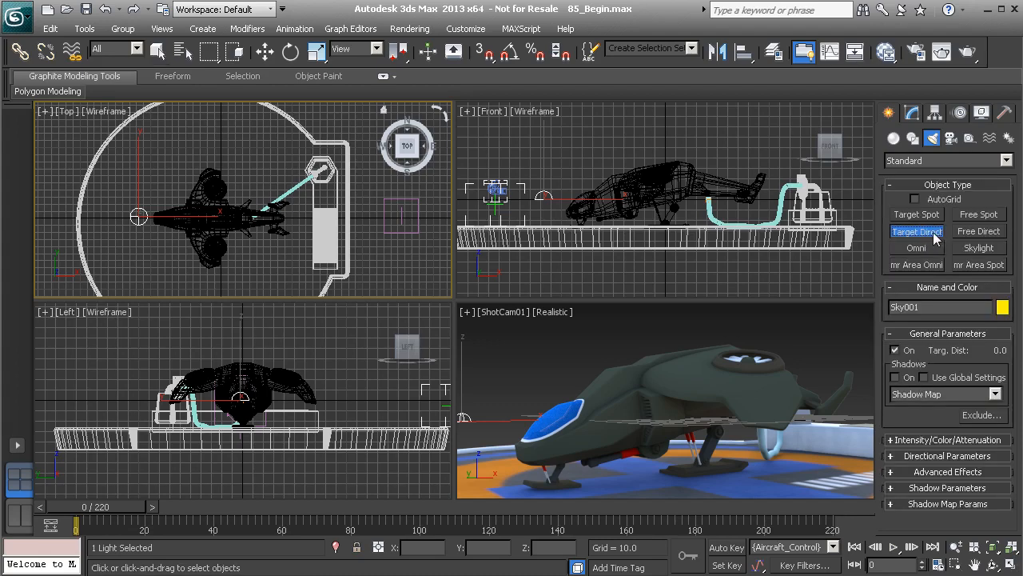
middle_drag(272, 226, 240, 230)
scroll(245, 234, down, 1)
drag(331, 132, 188, 222)
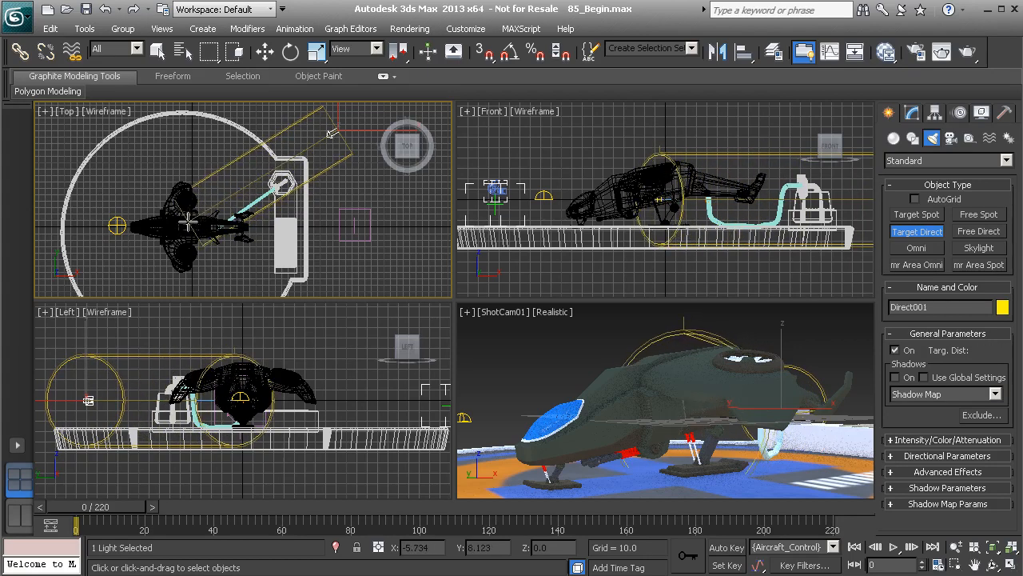
right_click(235, 195)
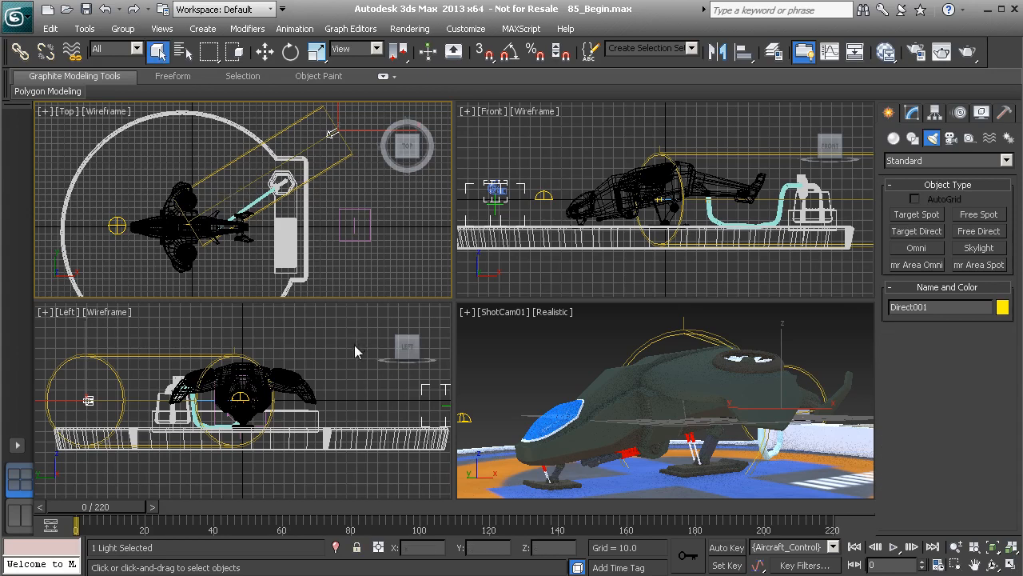
Show the environment background in the ShotCam01 viewport.
right_click(549, 320)
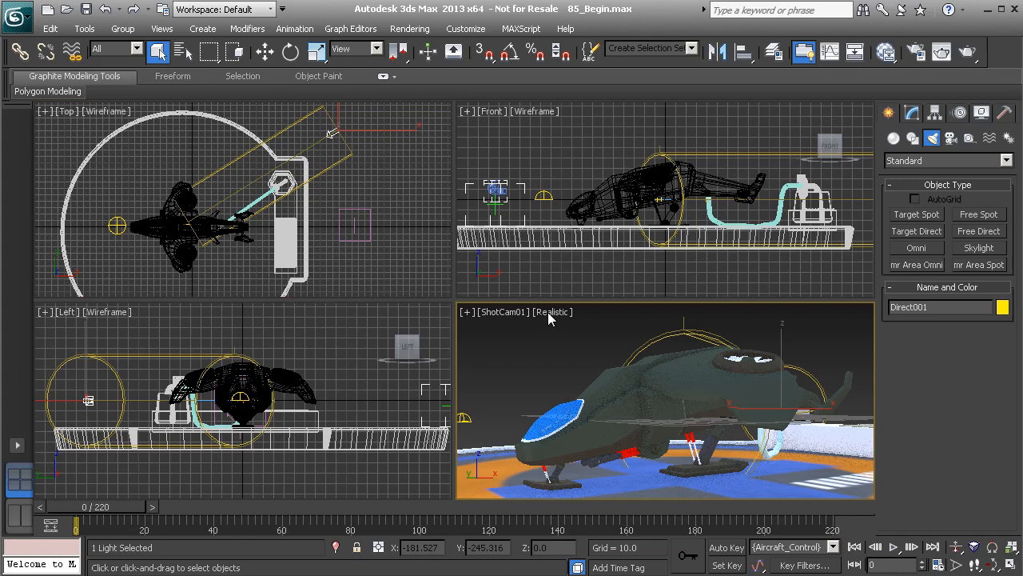
click(547, 312)
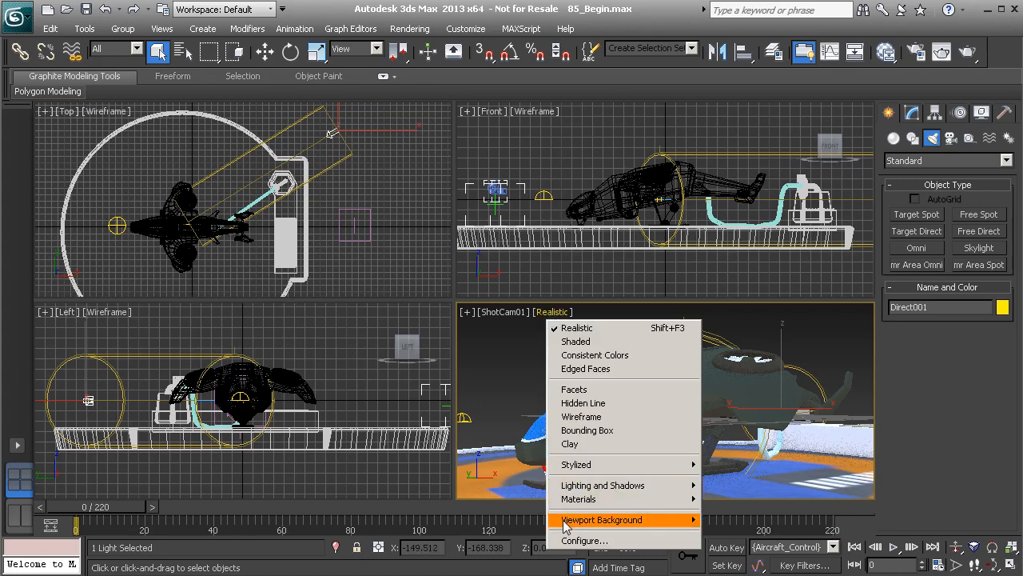
mouse_move(564, 520)
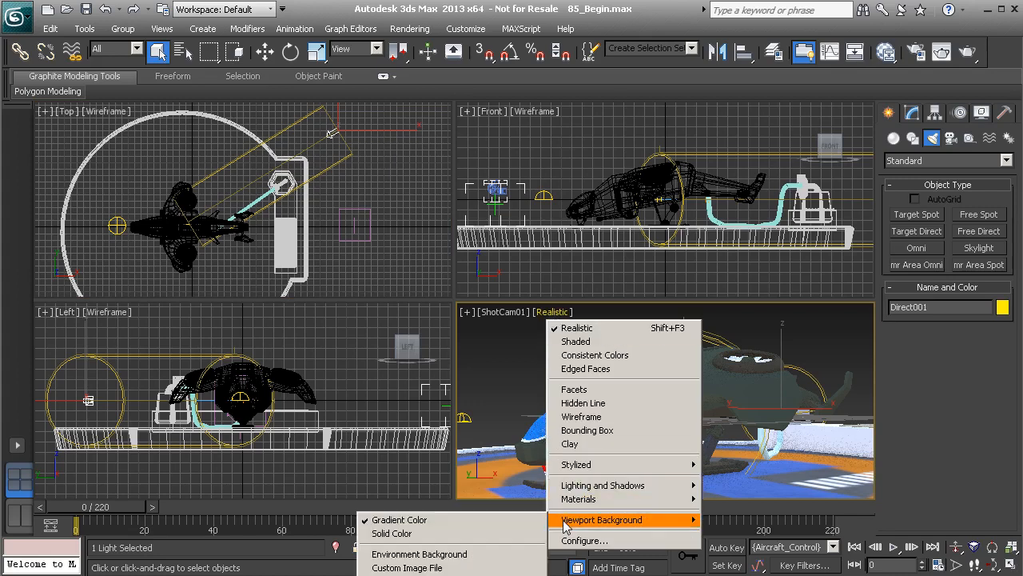
click(474, 554)
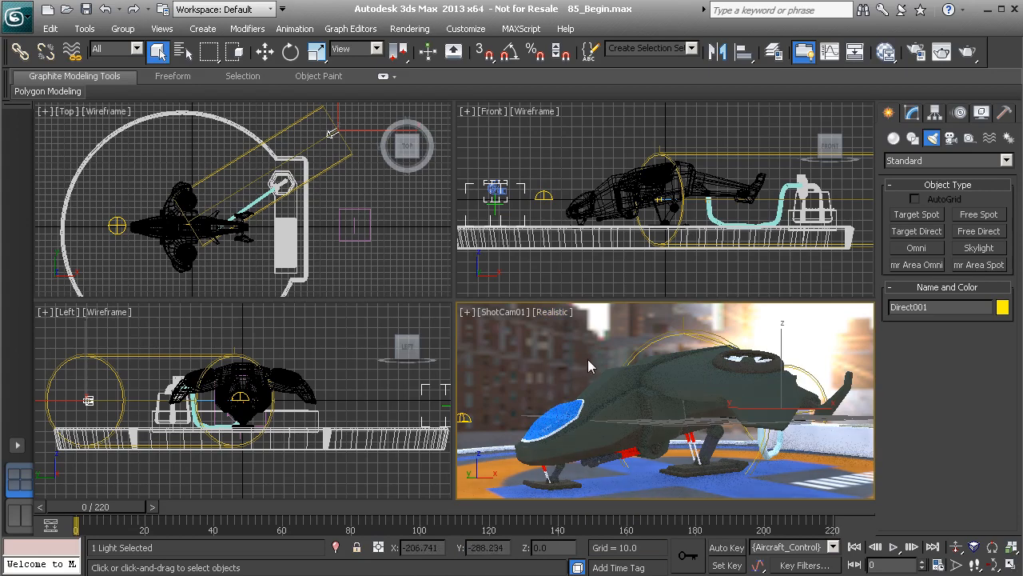
Move the directional light up behind the aircraft, to about X 208, Y 154, Z 108.
middle_drag(254, 127, 221, 139)
click(265, 51)
middle_drag(330, 119, 308, 128)
drag(308, 128, 315, 145)
drag(809, 349, 792, 257)
middle_drag(277, 133, 261, 147)
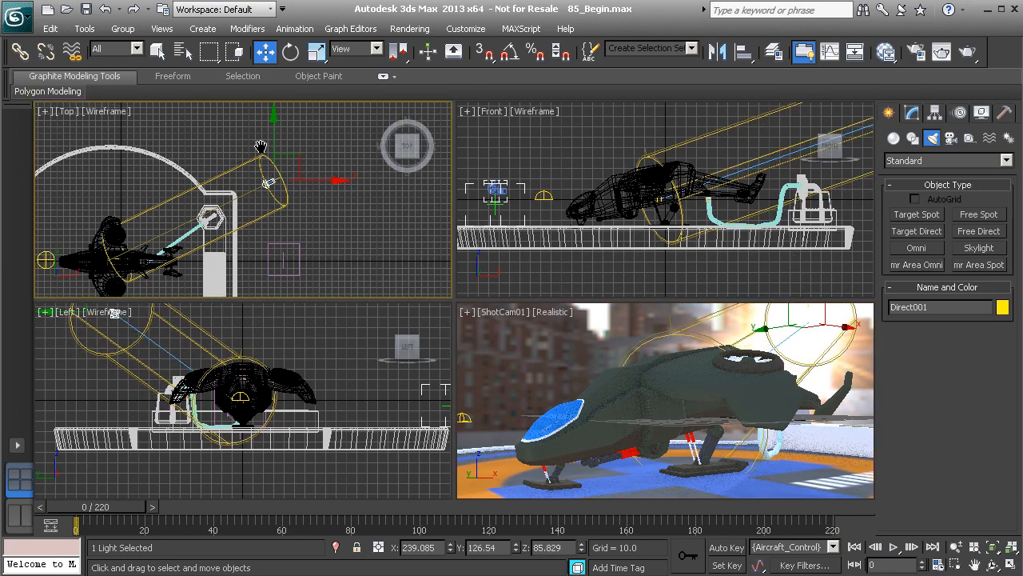
drag(294, 158, 287, 140)
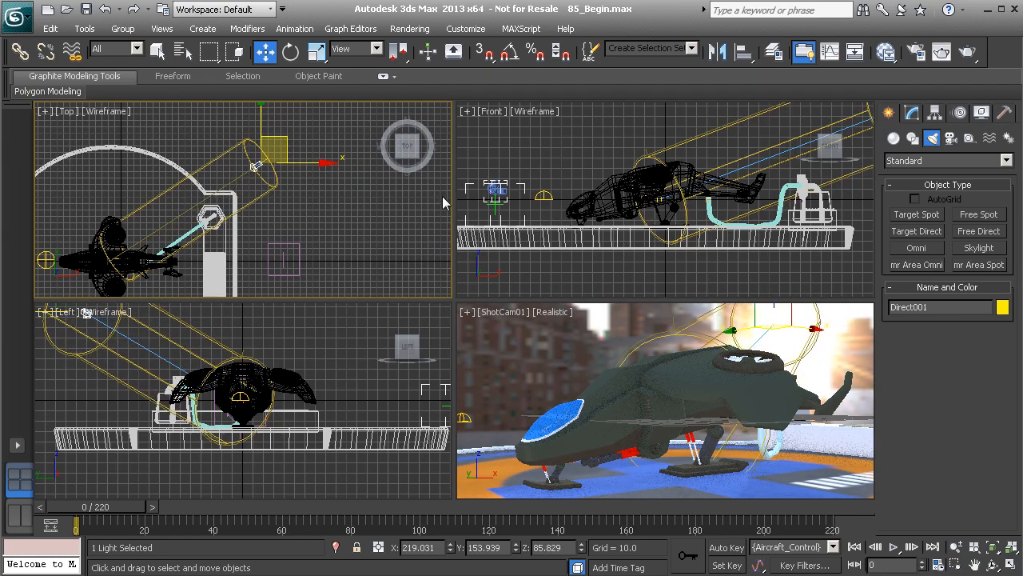
middle_drag(731, 181, 643, 256)
scroll(701, 208, down, 2)
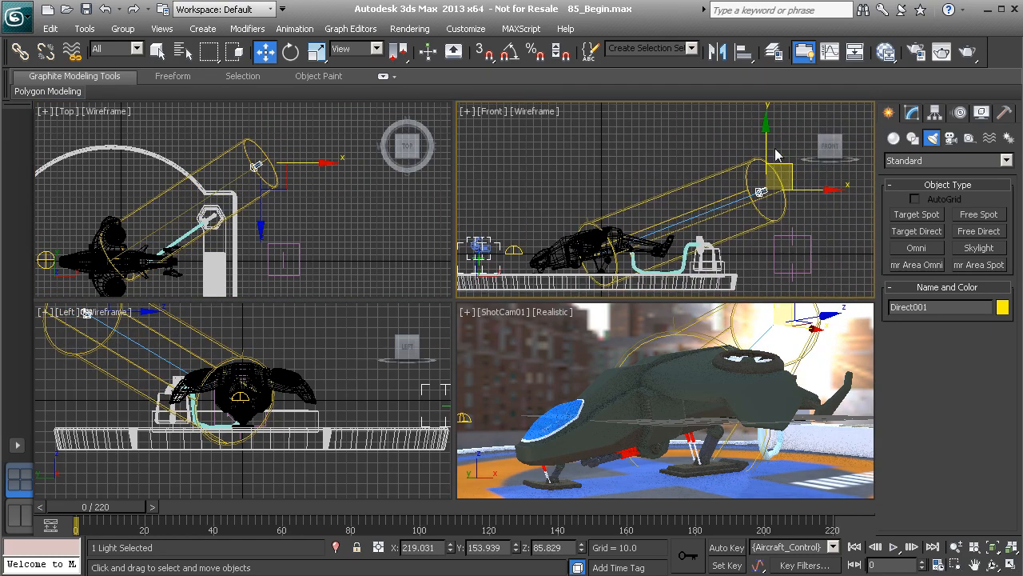
drag(782, 164, 774, 147)
Turn on shadows for the directional light and set their type to Ray Traced Shadows.
click(912, 114)
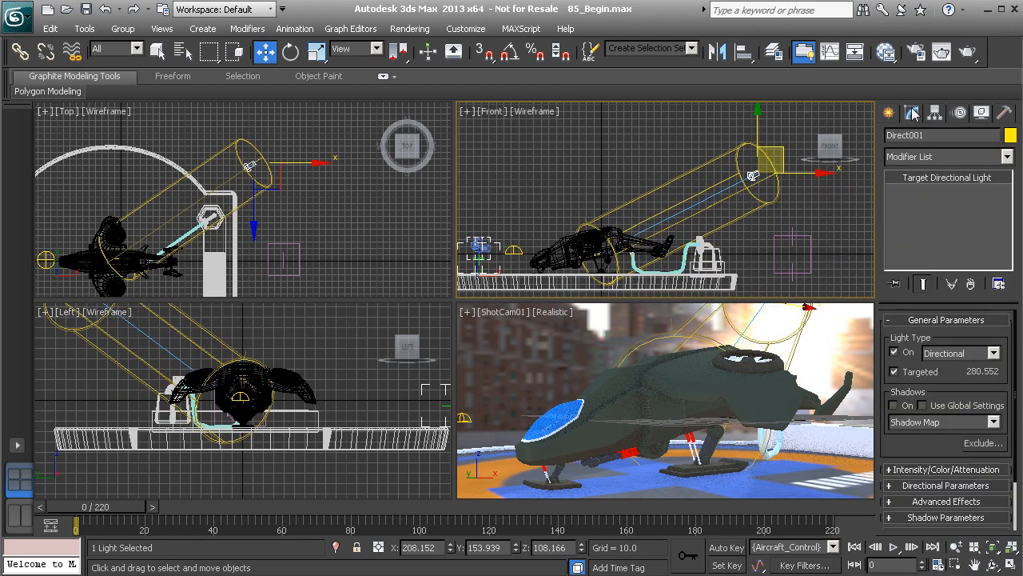
click(894, 405)
click(928, 422)
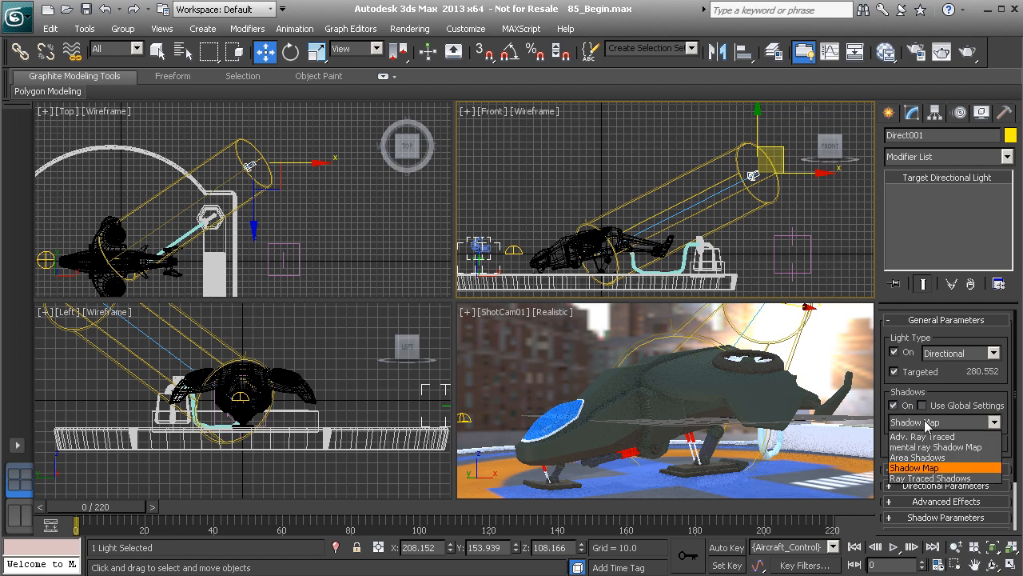
click(915, 478)
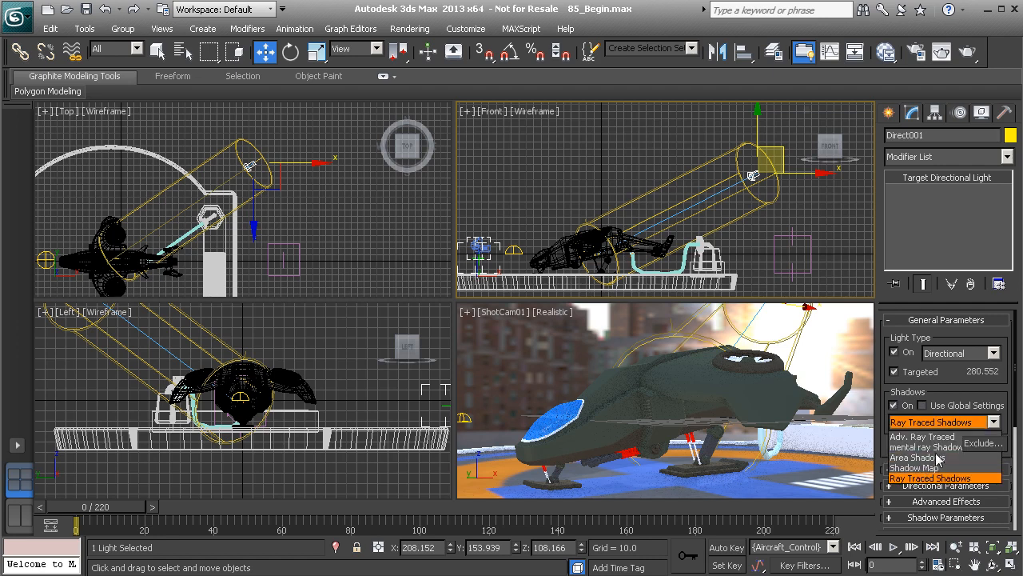
Widen the directional light's cone to a Hotspot/Beam of 486.
drag(926, 446, 924, 346)
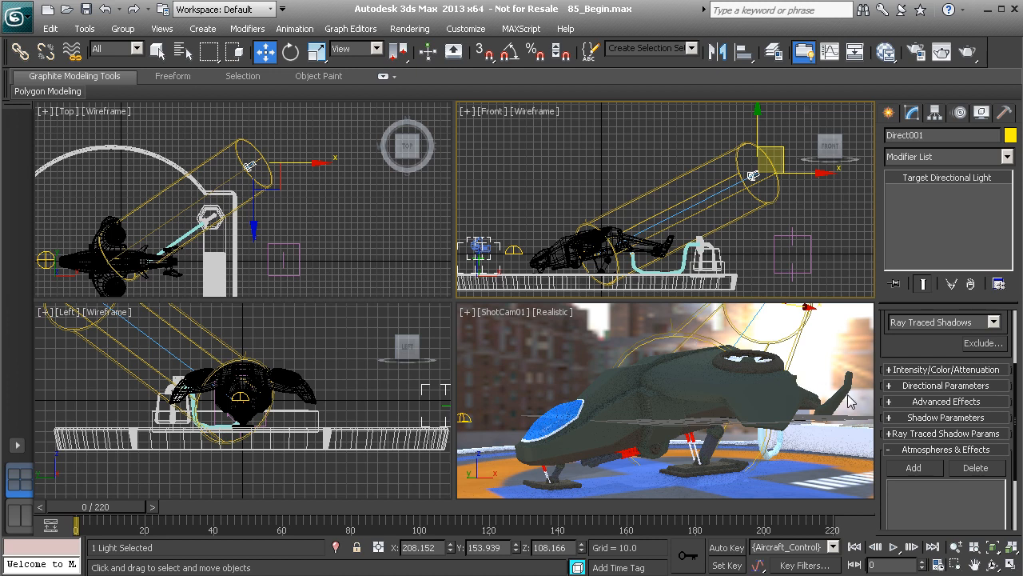
click(930, 386)
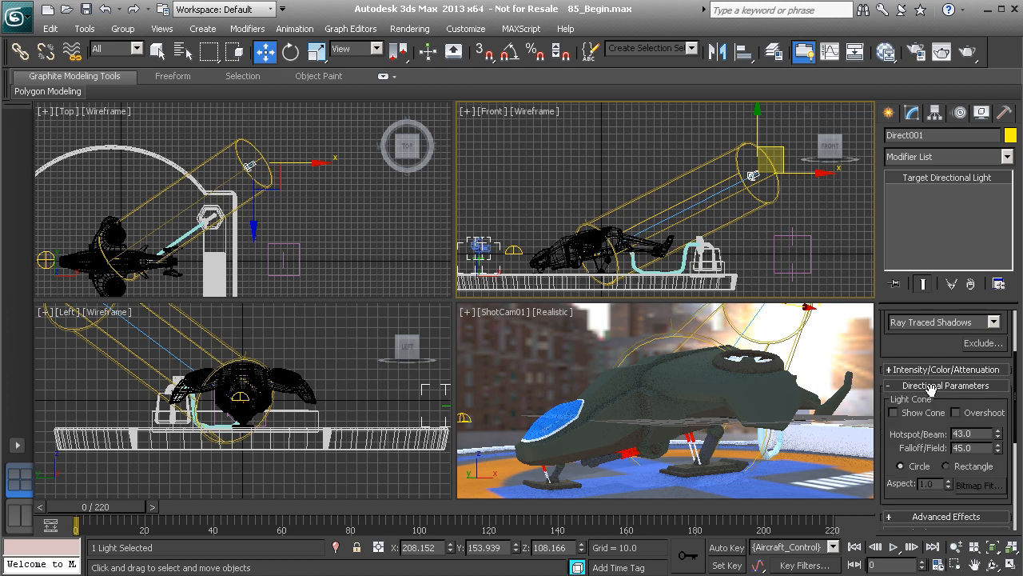
drag(997, 436, 950, 80)
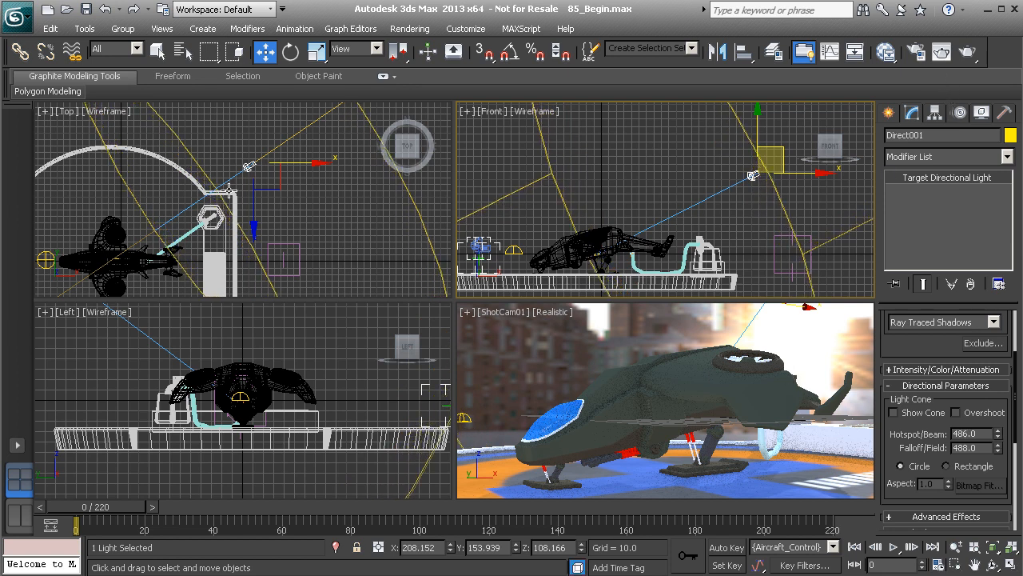
Check the light cone's coverage of the aircraft at frame 177 and widen the Hotspot/Beam to 535.
scroll(246, 202, down, 8)
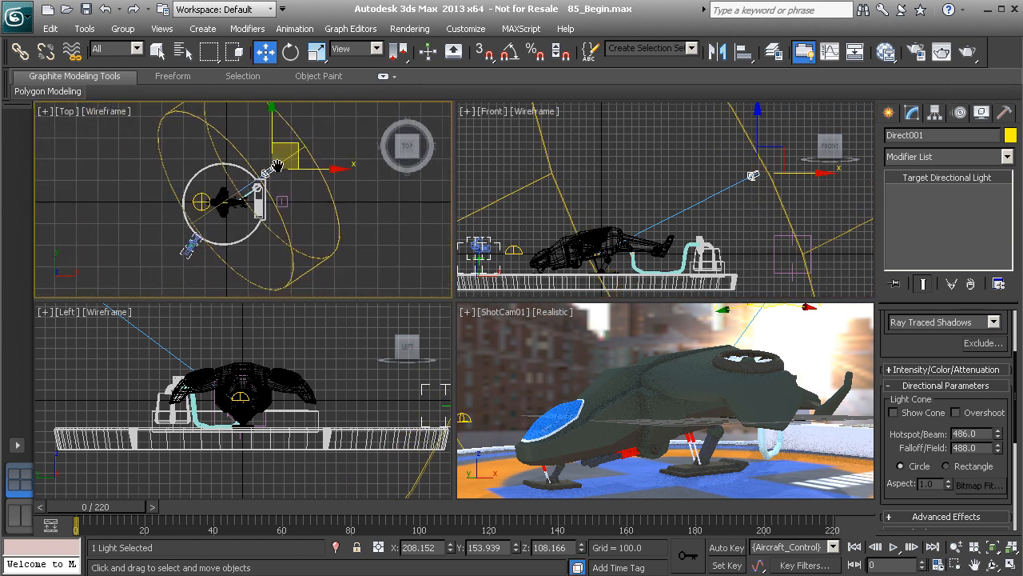
drag(130, 513, 703, 515)
middle_drag(630, 165, 726, 196)
scroll(720, 198, down, 6)
middle_drag(628, 201, 647, 196)
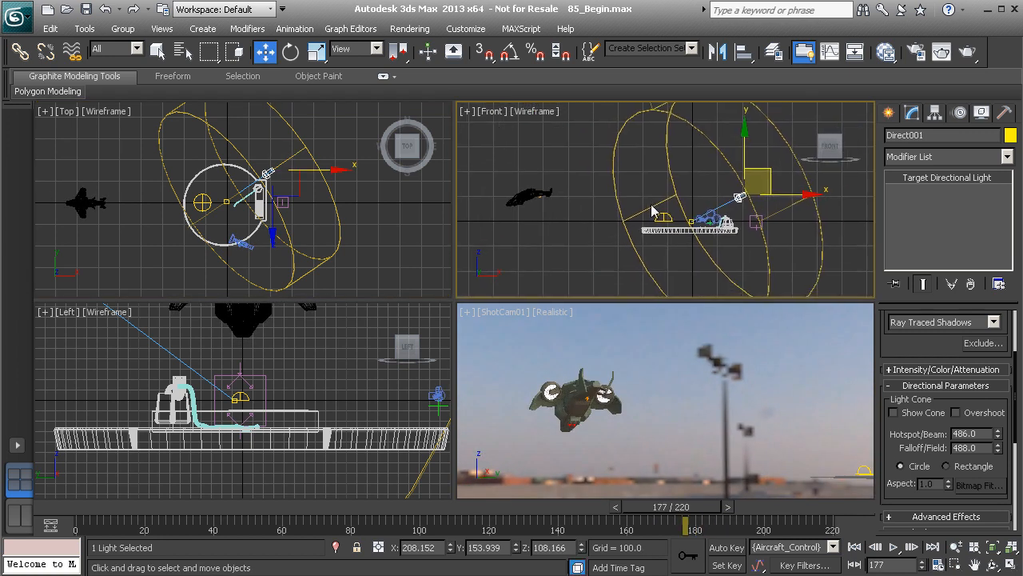
drag(1003, 433, 1003, 403)
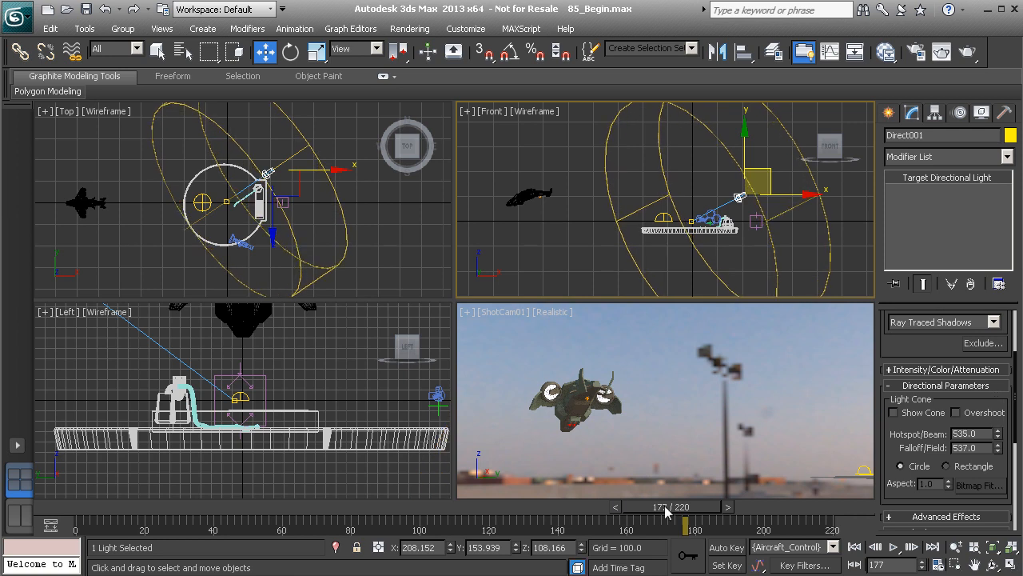
Move the animation to frame 34 and render the active view.
drag(672, 507, 200, 504)
key(w)
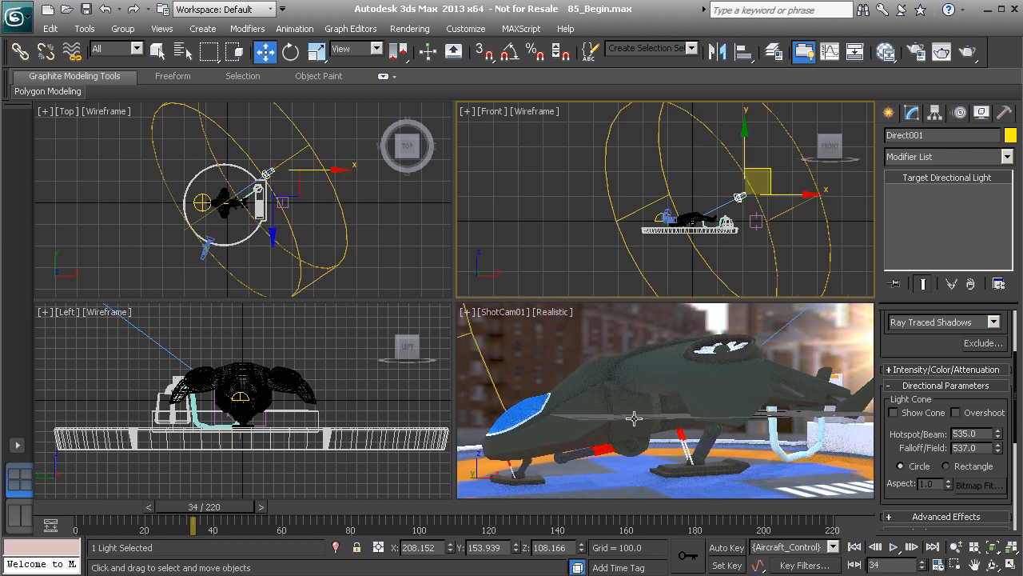
click(941, 51)
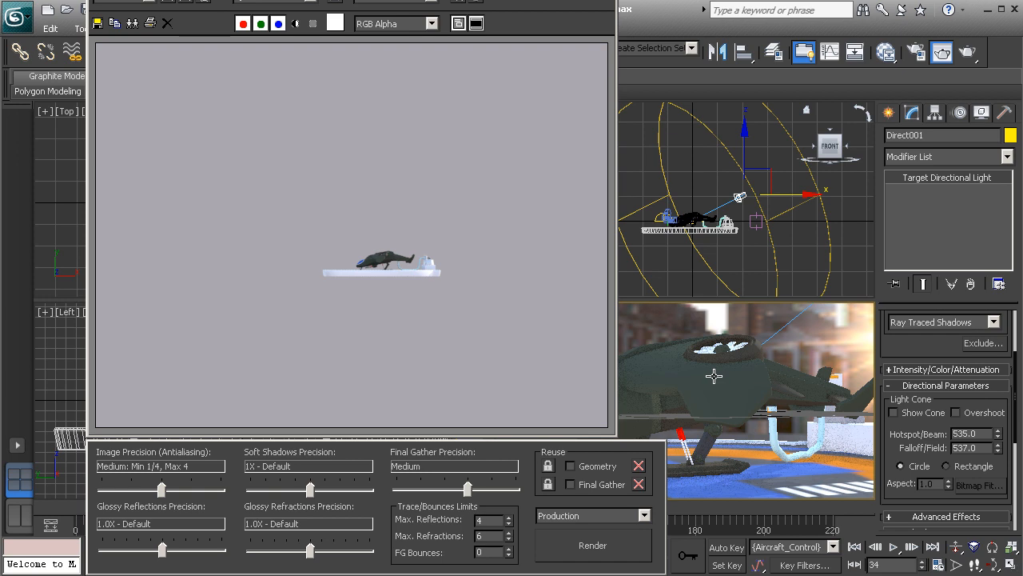
Lock rendering to the ShotCam01 viewport and render the frame again.
drag(358, 29, 355, 81)
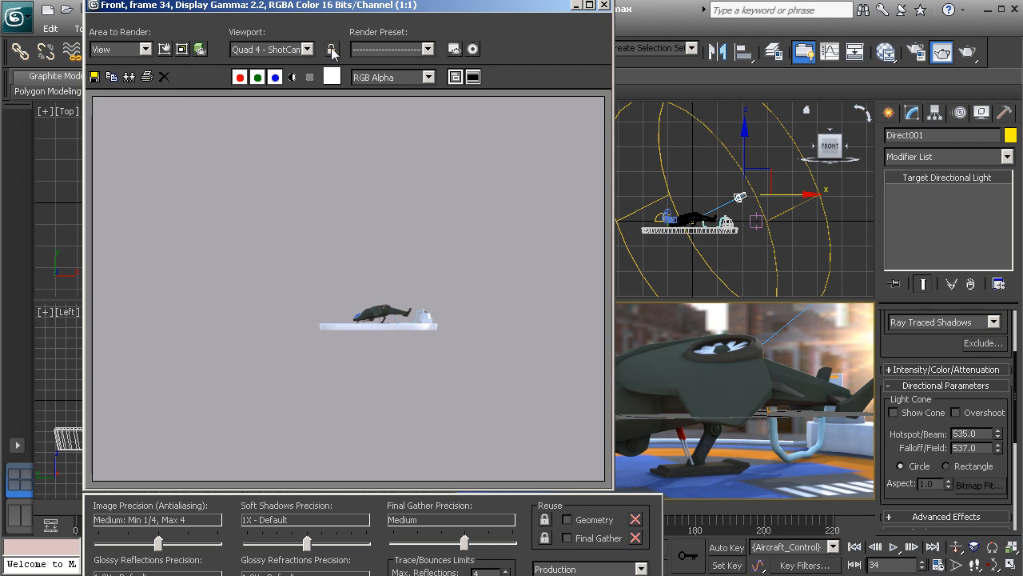
click(332, 50)
drag(381, 9, 389, 0)
click(590, 547)
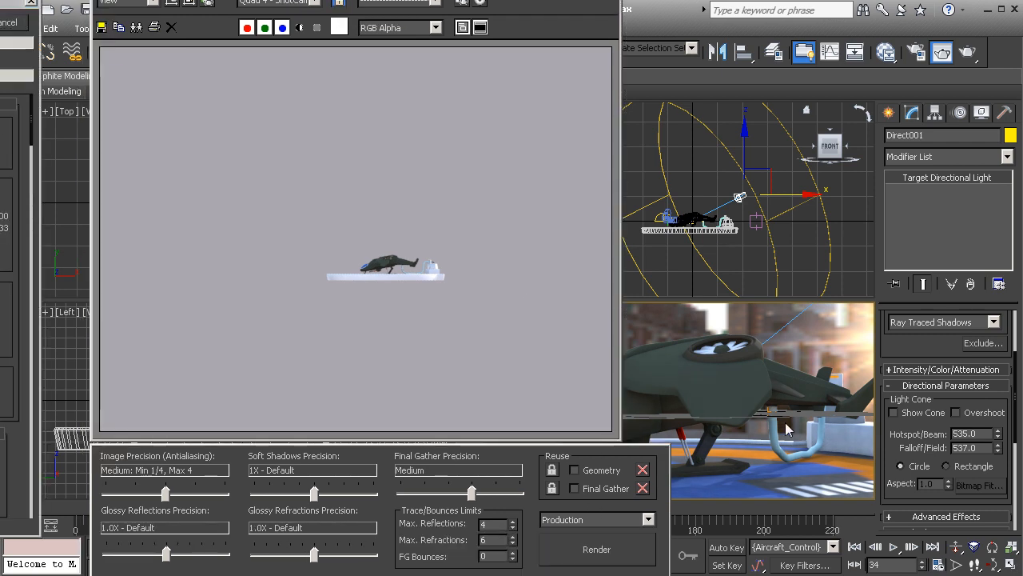